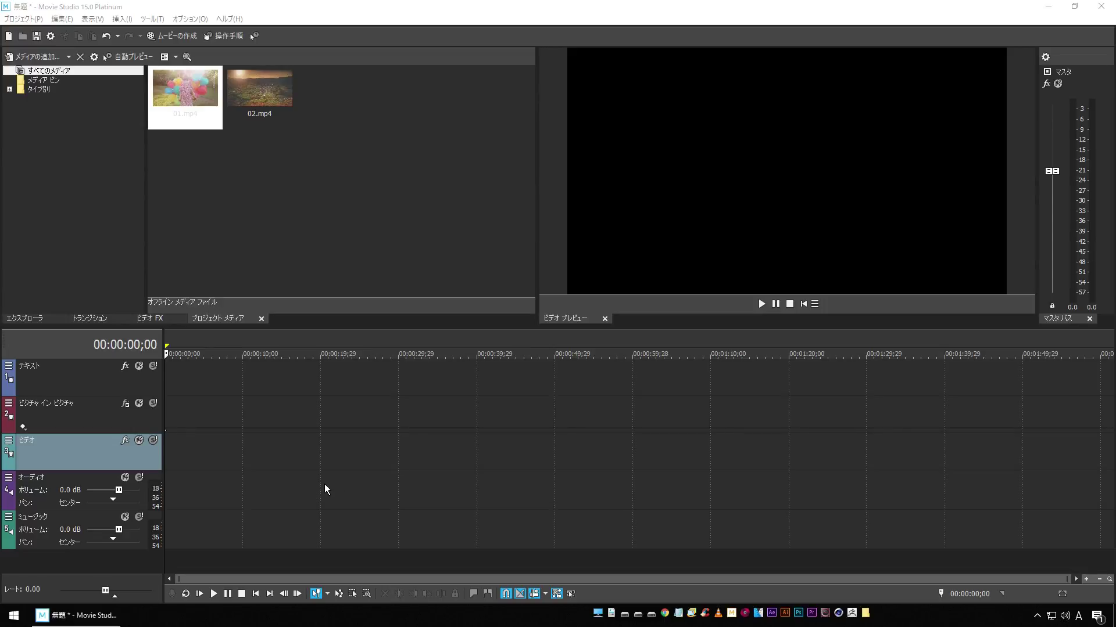
Step: Place 02.mp4 at the start of the ビデオ track and 01.mp4 at the start of the ピクチャ イン ピクチャ track
left_click(85, 418)
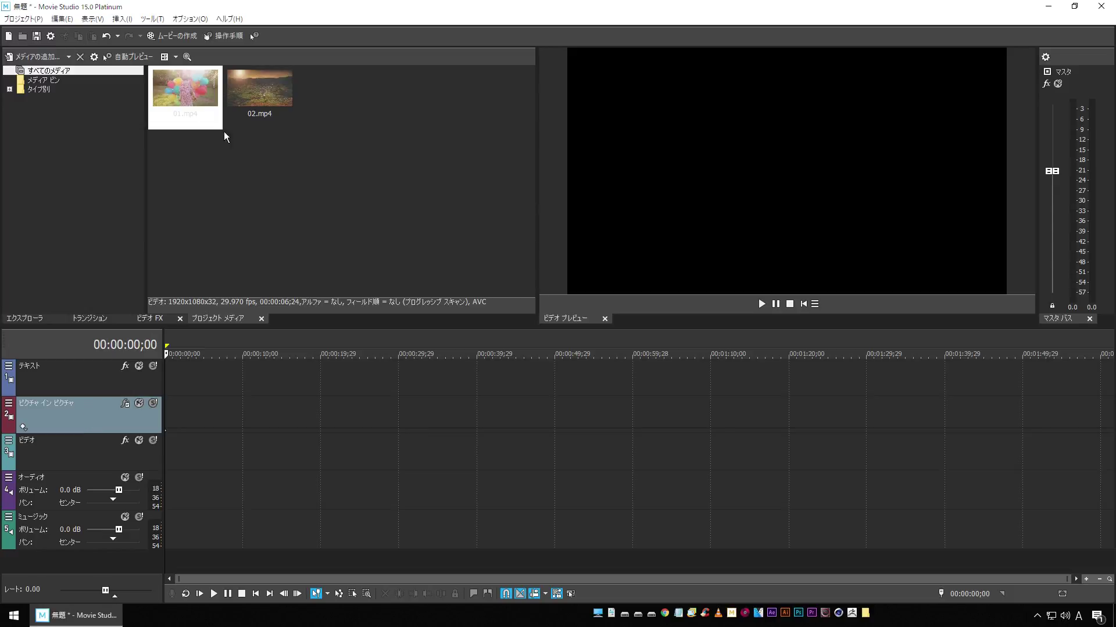
left_click_drag(259, 93, 139, 456)
left_click_drag(170, 117, 156, 425)
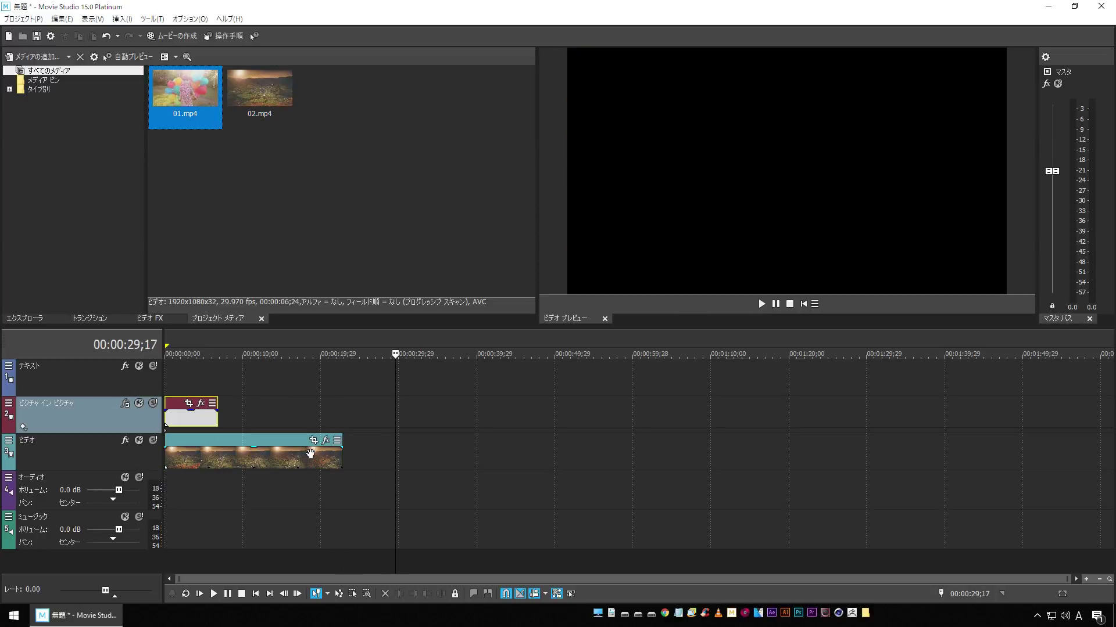
Step: Trim the end of the 02.mp4 event to match the 01.mp4 event and place the cursor at 00:00:03;08
left_click_drag(343, 457, 219, 465)
left_click(269, 465)
left_click(191, 465)
scroll(190, 464, "up", 10)
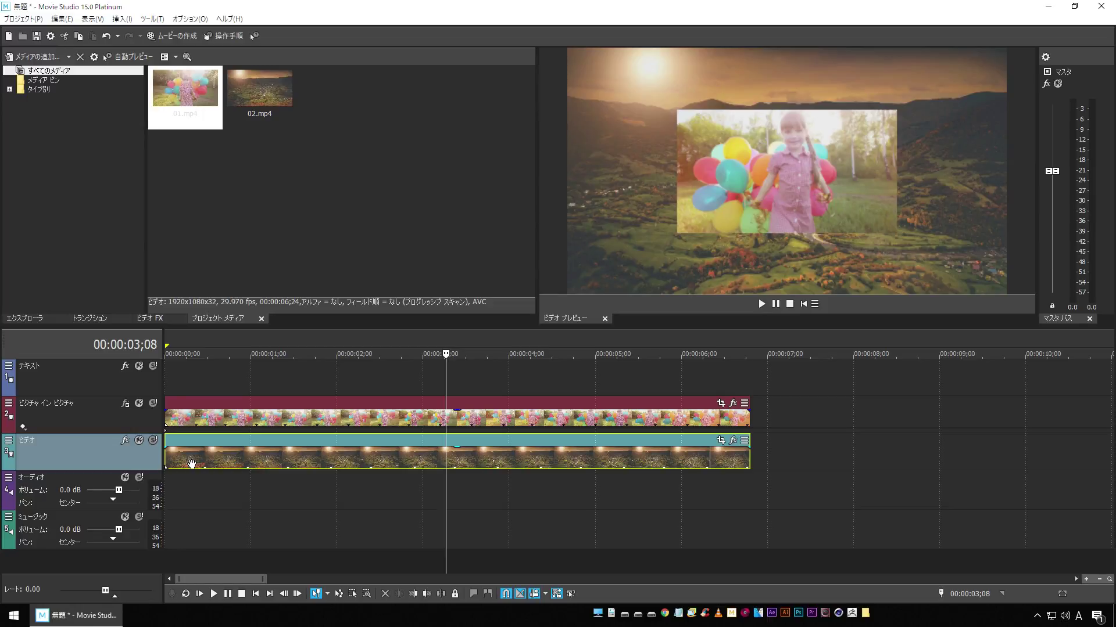
Step: Remove the ピクチャ・イン・ピクチャ track effect from the ピクチャ イン ピクチャ track
left_click(87, 410)
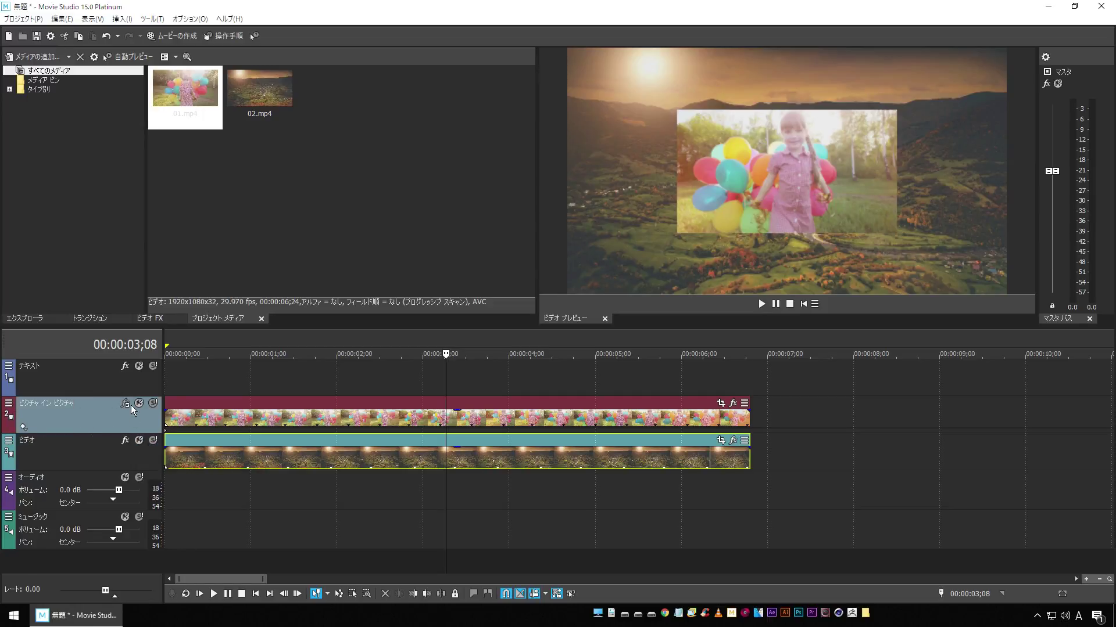
left_click(124, 401)
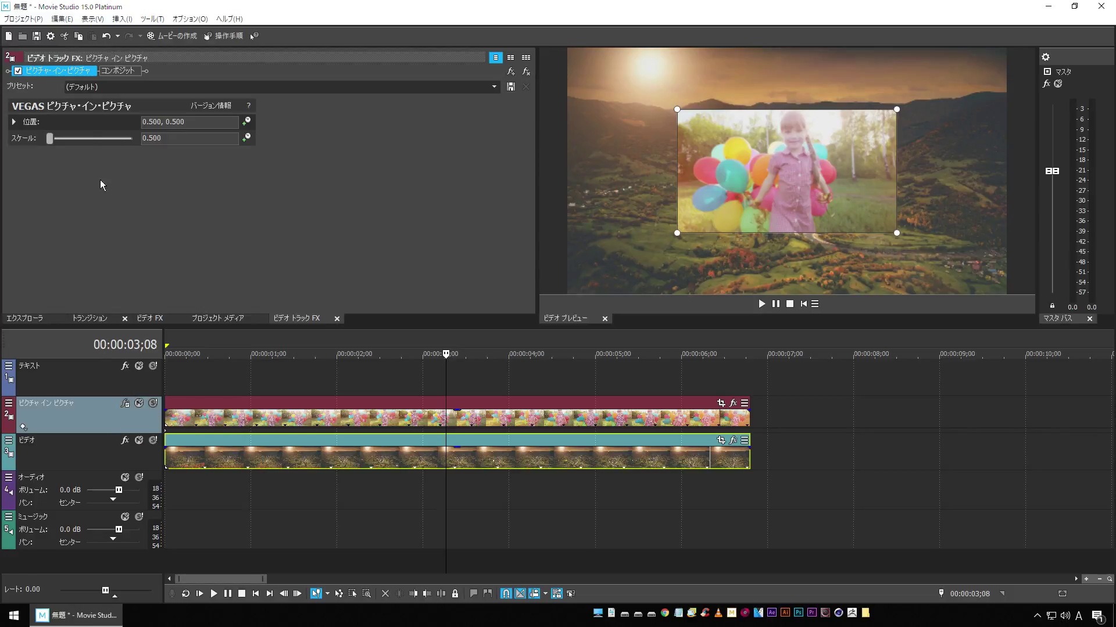
left_click(67, 74)
left_click(124, 403)
left_click(159, 440)
left_click(79, 414)
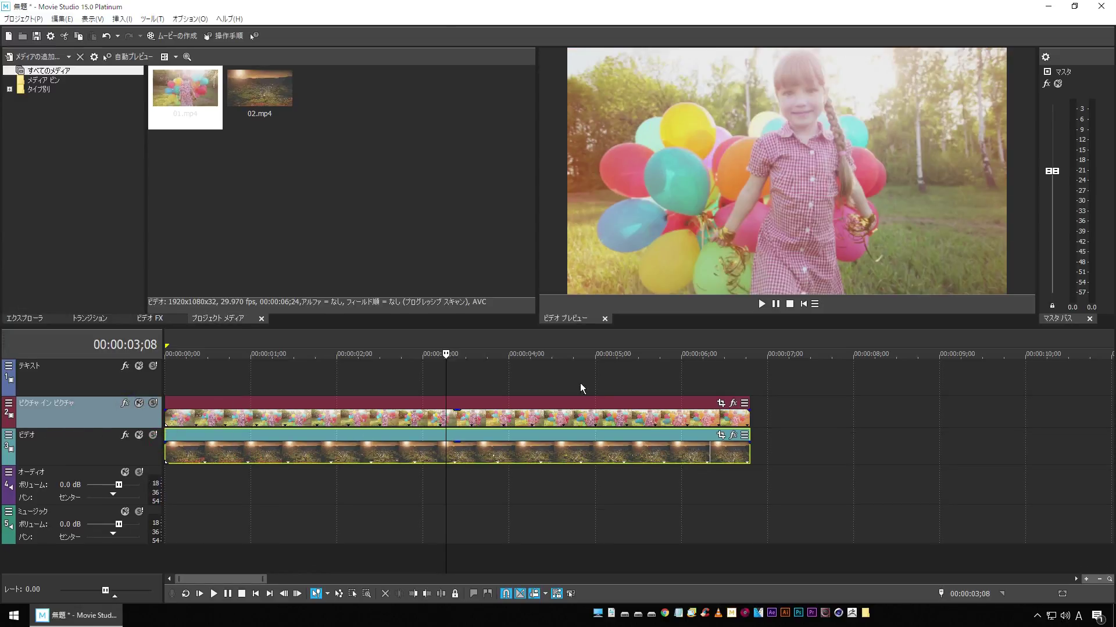
Step: Add the VEGAS ピクチャ・イン・ピクチャ effect to the 01.mp4 event
left_click(733, 404)
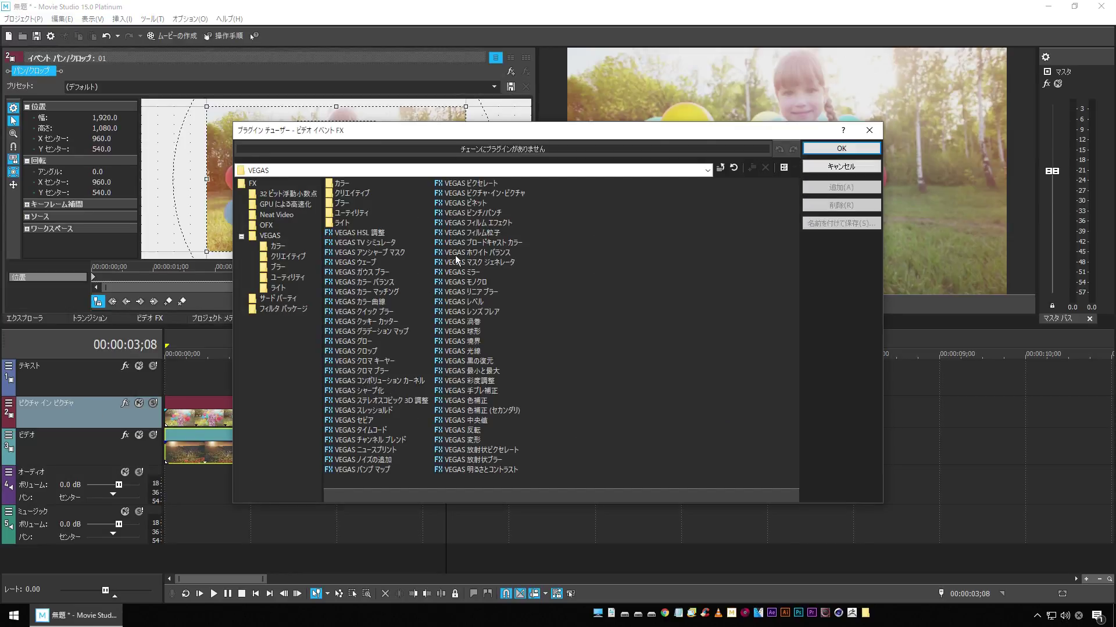
left_click(517, 195)
left_click(840, 187)
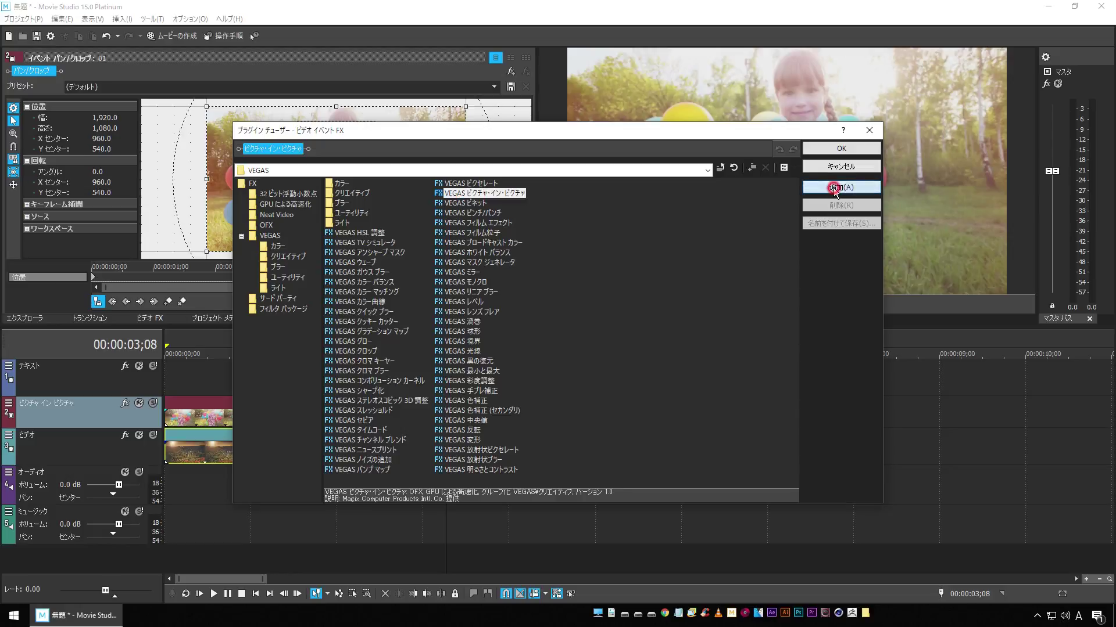
left_click(841, 148)
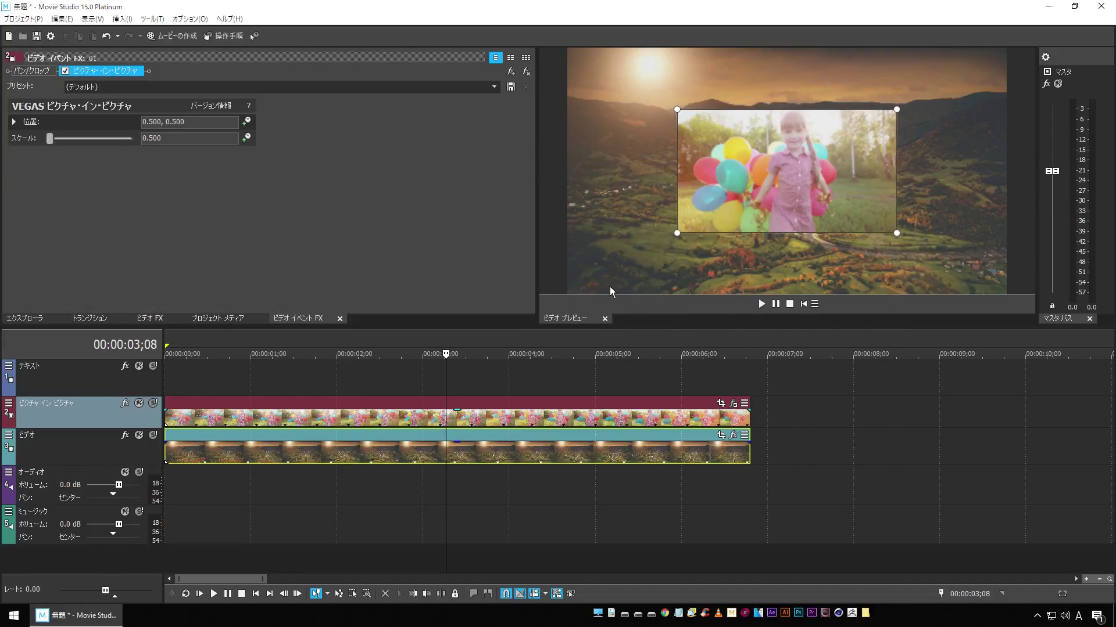
Step: Set the picture-in-picture scale to about 0.437 and its position to about 0.239, 0.261 in the effect parameters
left_click(14, 123)
mouse_move(141, 161)
left_mouse_down()
mouse_move(150, 173)
mouse_move(137, 160)
left_mouse_up()
mouse_move(50, 202)
left_mouse_down()
mouse_move(60, 200)
mouse_move(50, 204)
left_mouse_up()
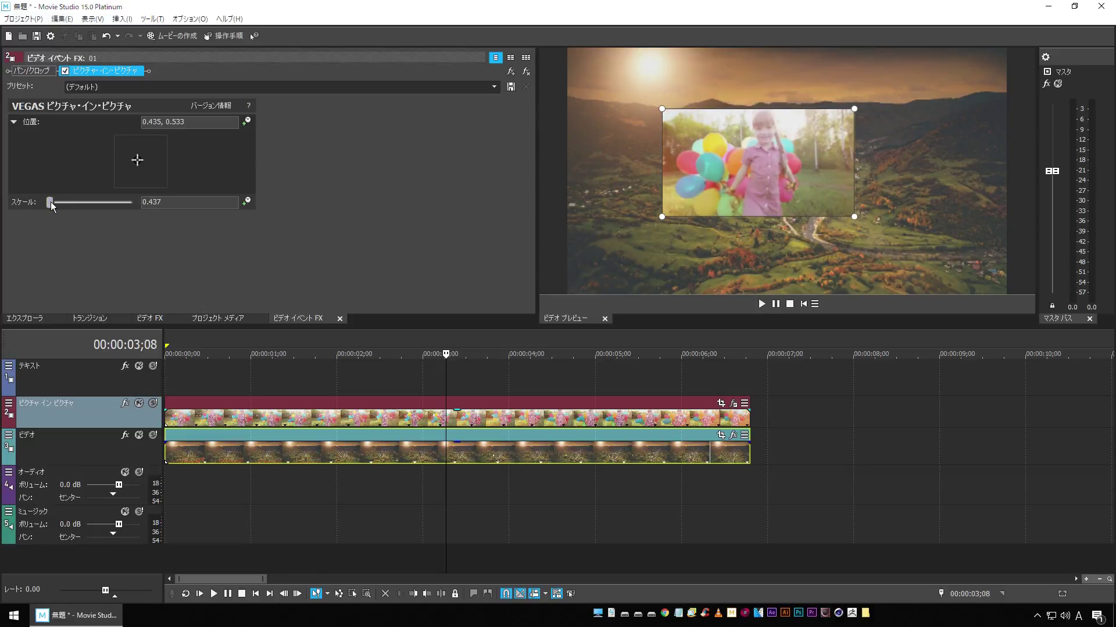
left_click_drag(138, 163, 127, 178)
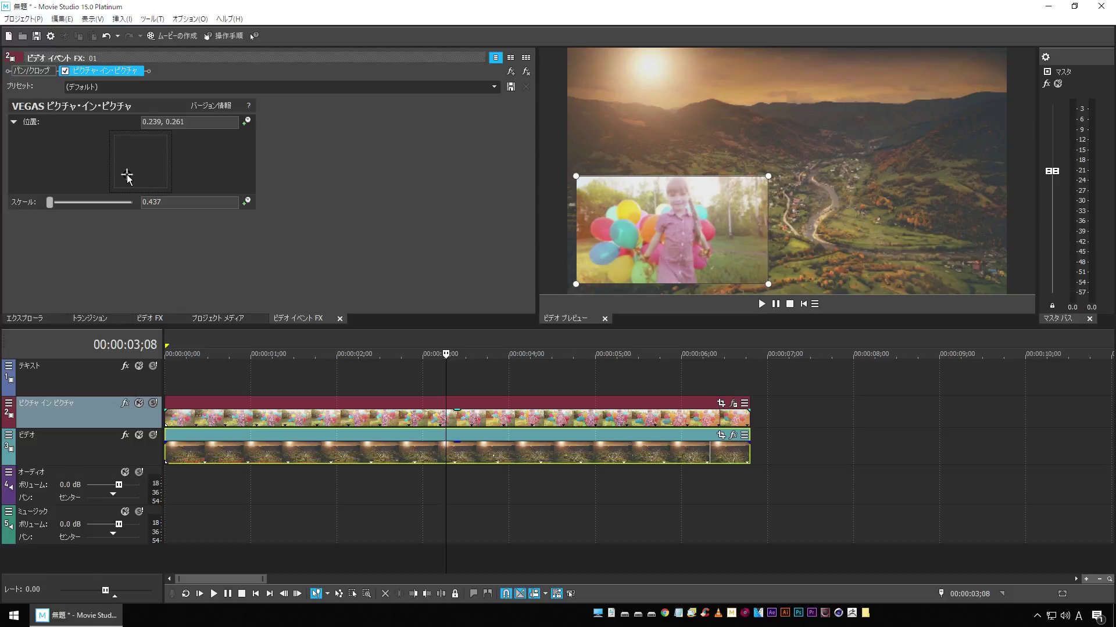
Step: Move and resize the overlay directly in the preview to about position 0.212, 0.240 and scale 0.364
left_click(93, 71)
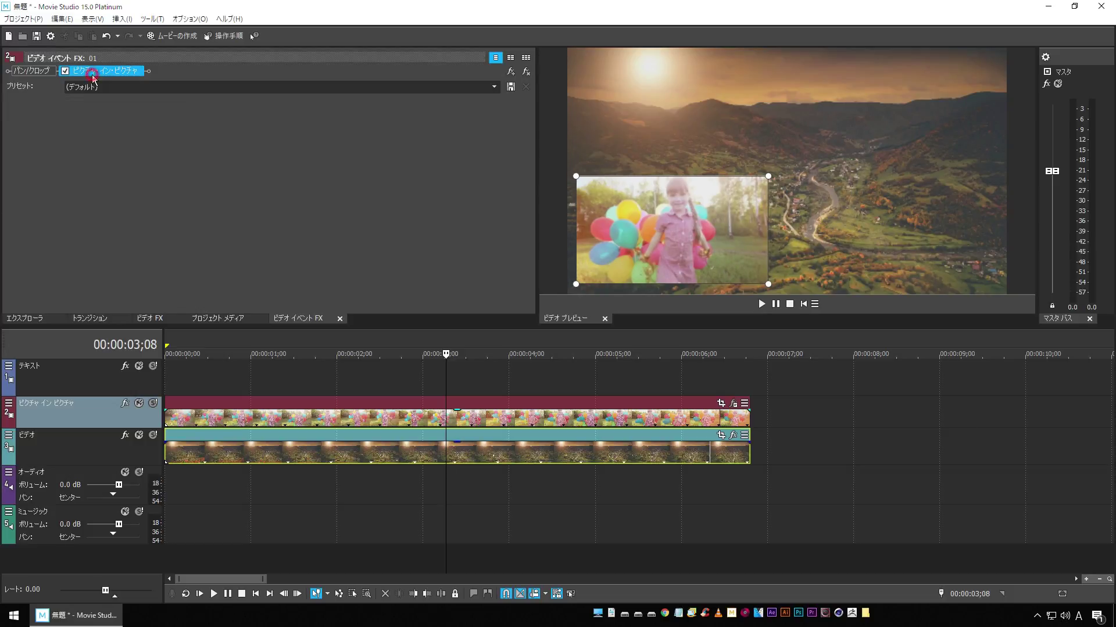
left_click_drag(708, 202, 786, 168)
left_click_drag(846, 141, 731, 195)
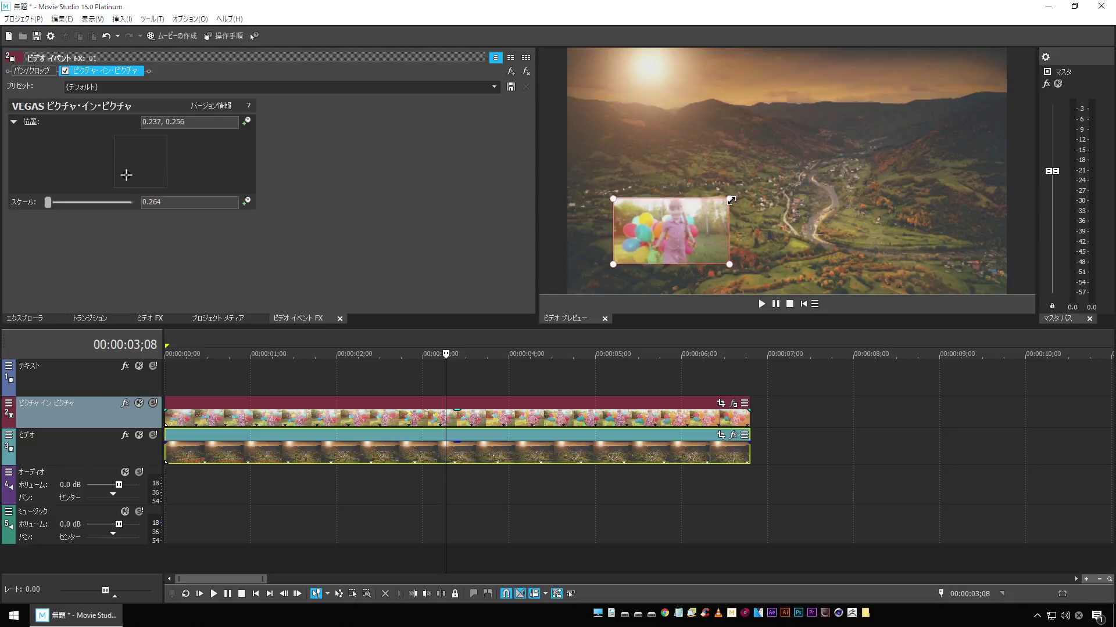
left_click_drag(662, 224, 632, 260)
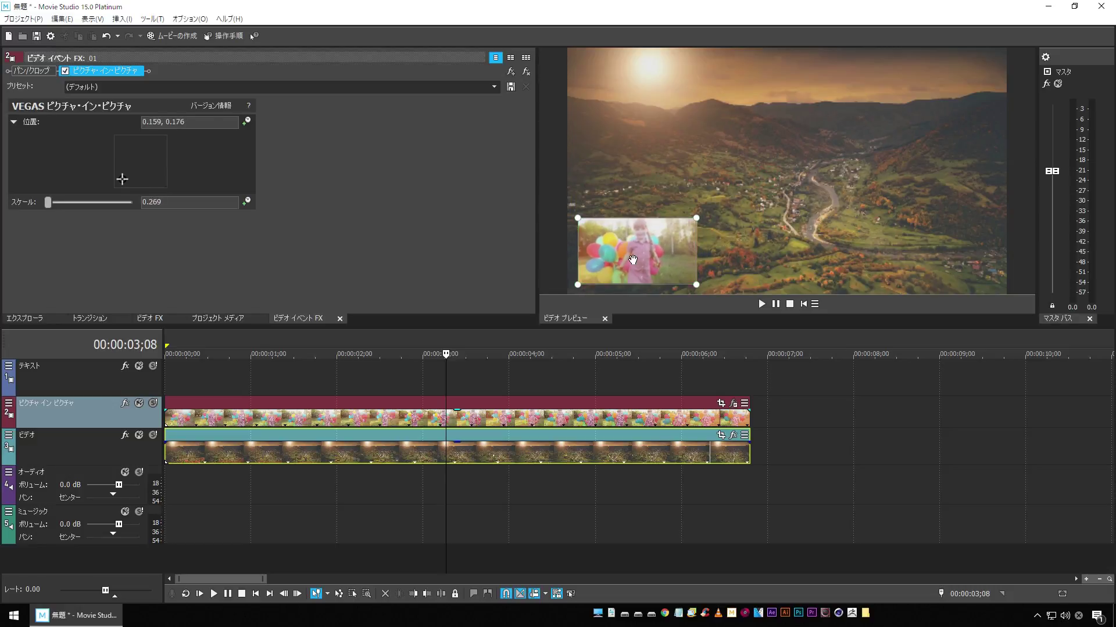
left_click_drag(696, 218, 740, 190)
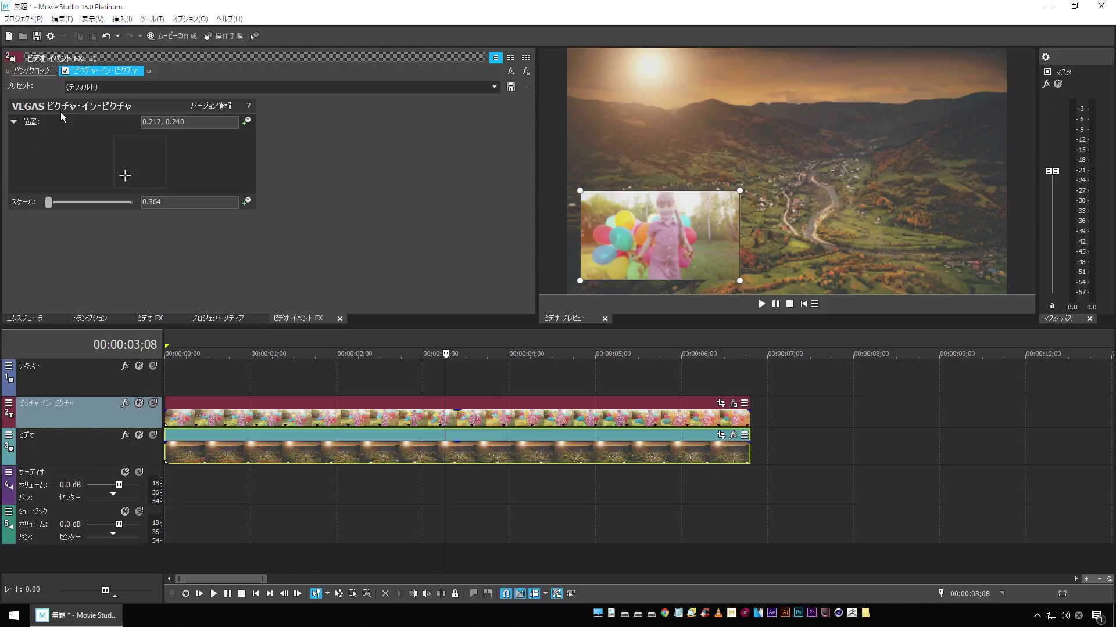
Step: Replace the ピクチャ・イン・ピクチャ effect on the 01.mp4 event with the VEGAS クロップ effect
left_click(526, 71)
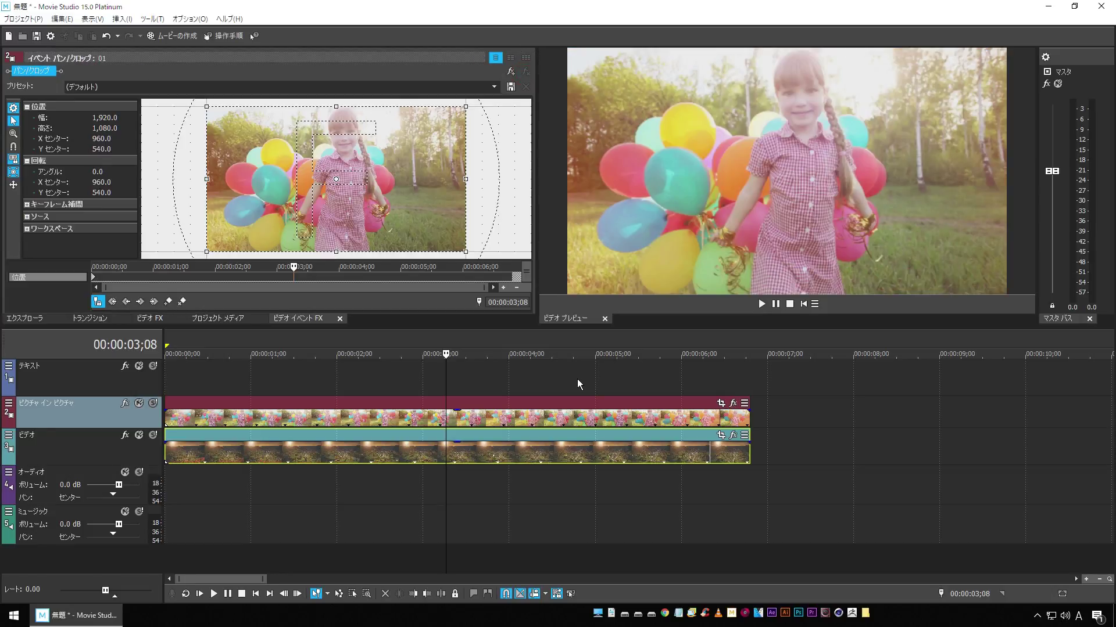
left_click(733, 403)
left_click(375, 351)
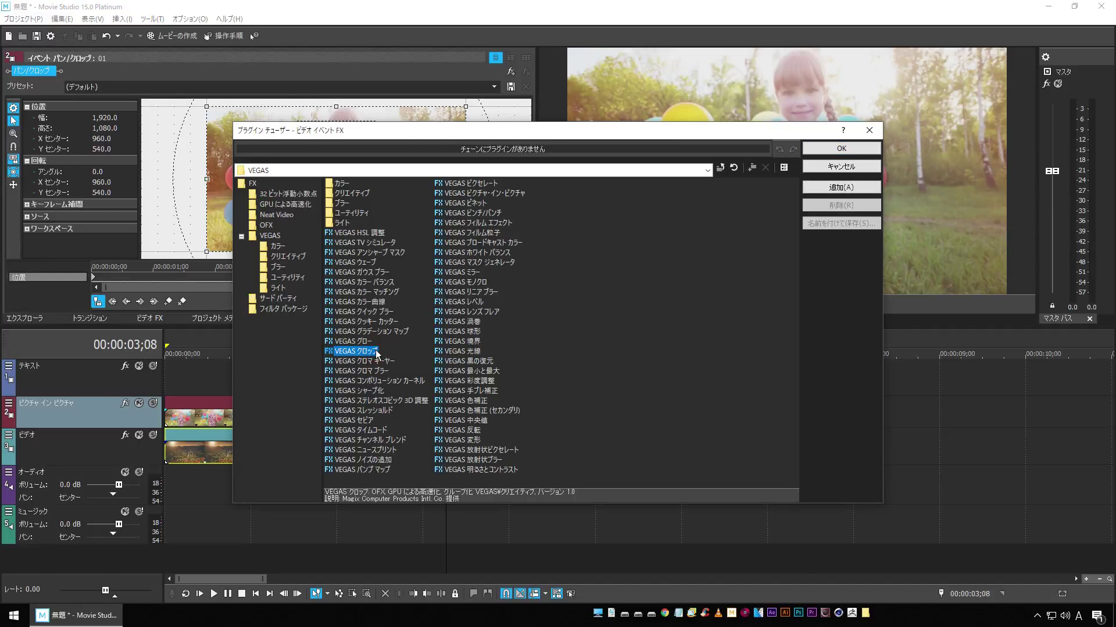
left_click(825, 189)
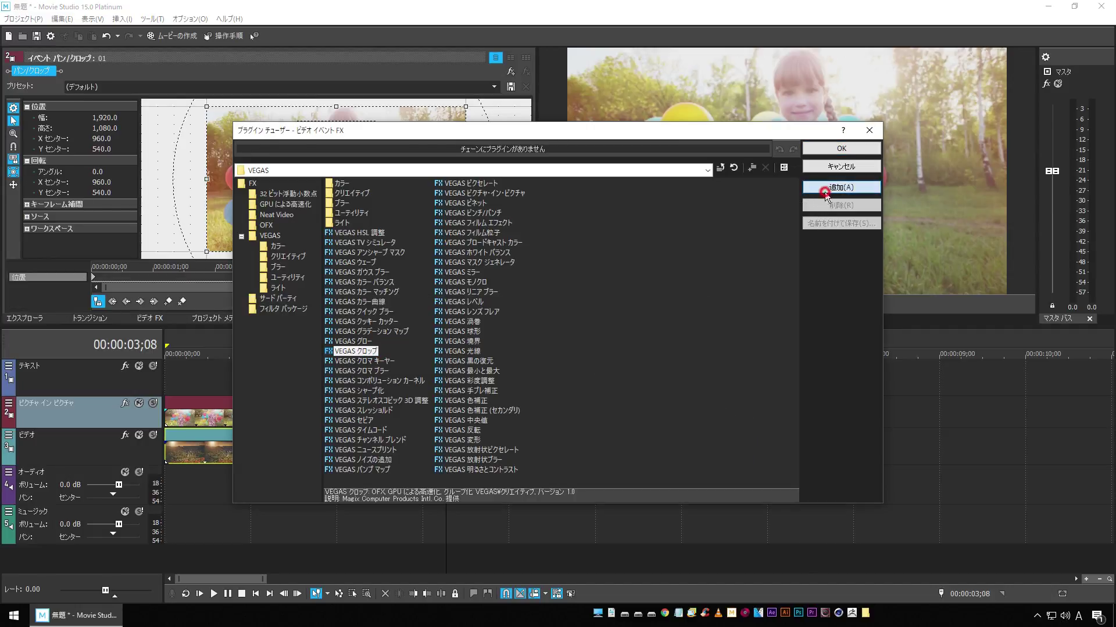
left_click(844, 150)
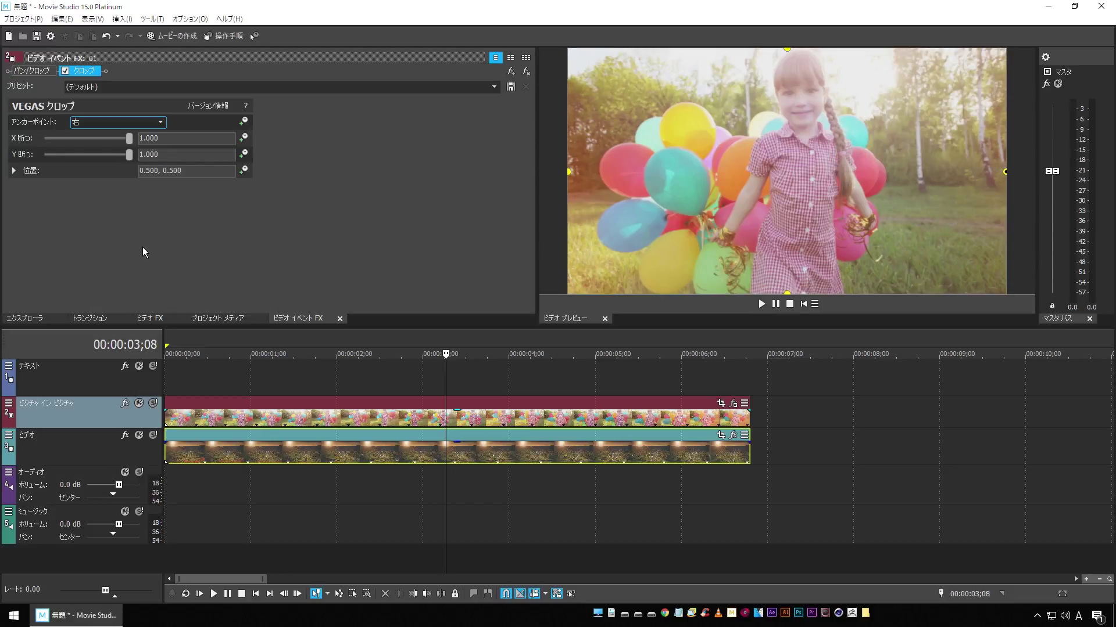
Step: Crop the overlay to about 0.697 in X and 0.704 in Y, and shift the crop position to about 0.424, 0.511
left_click_drag(129, 138, 103, 158)
left_click(12, 172)
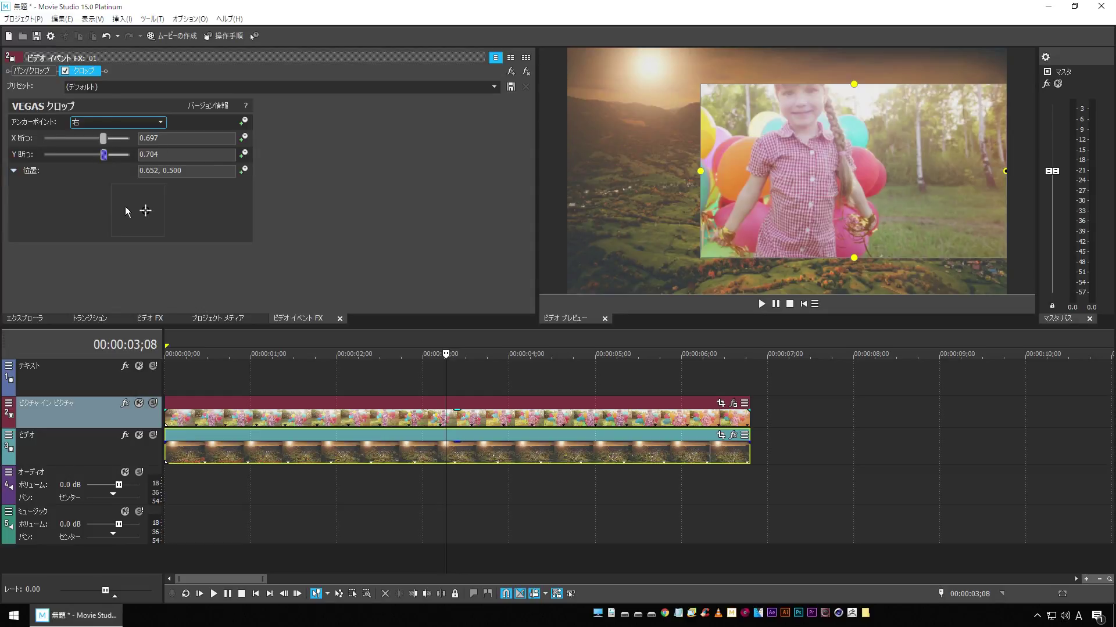
mouse_move(144, 211)
left_mouse_down()
mouse_move(127, 197)
mouse_move(152, 215)
mouse_move(131, 209)
left_mouse_up()
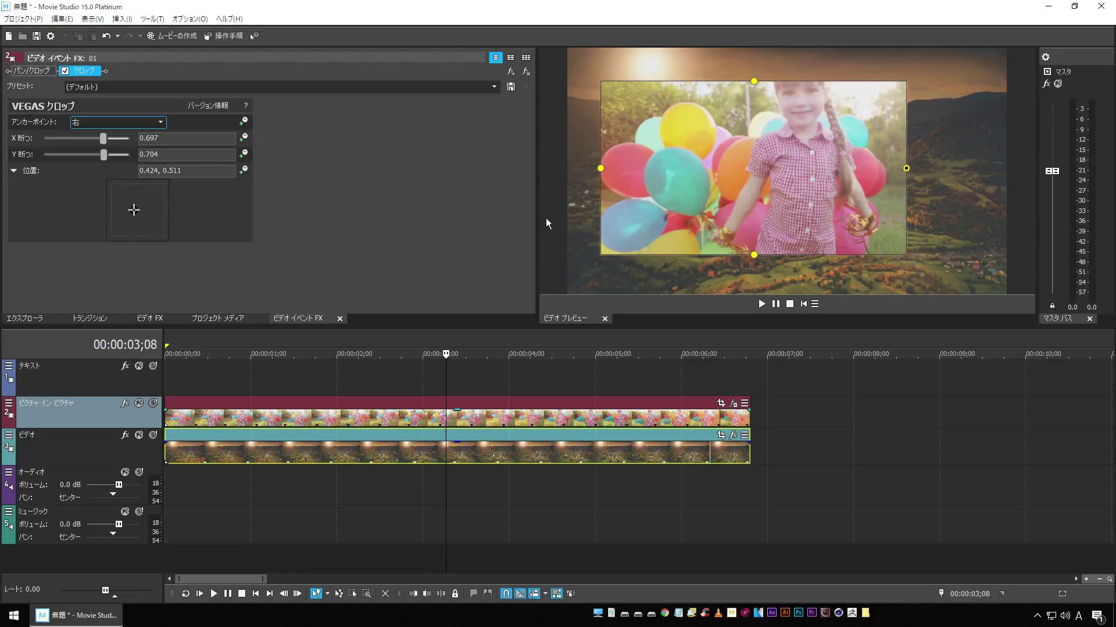
Step: Reshape the crop in the preview to a full-height strip around the girl, about 0.405 in X and 1.000 in Y, at position 0.526, 0.496
left_click_drag(600, 168, 706, 170)
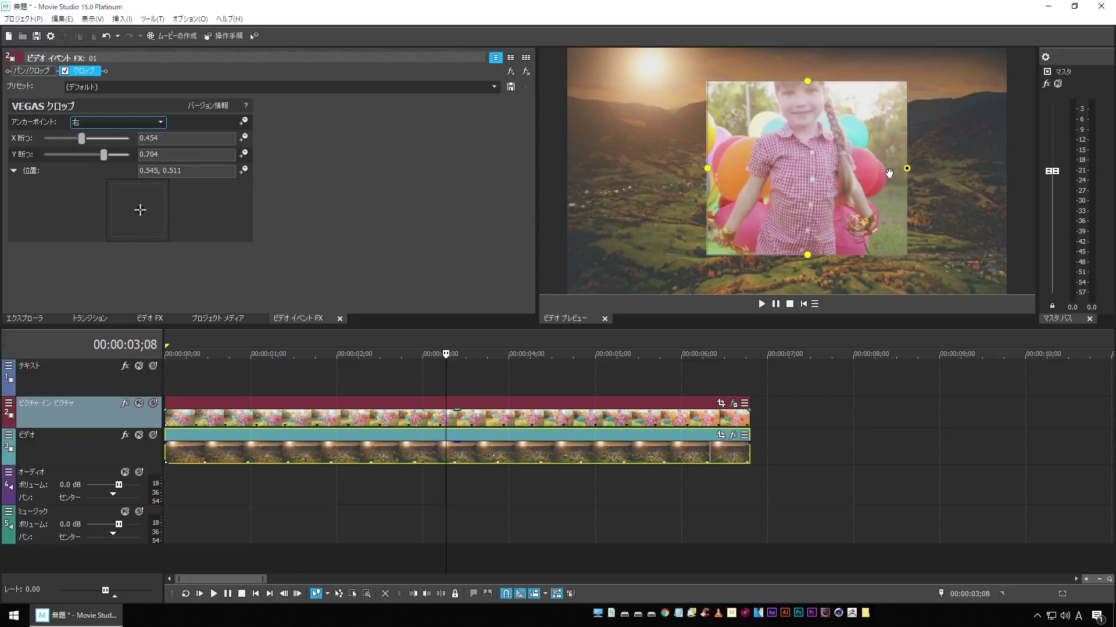
left_click_drag(906, 168, 891, 168)
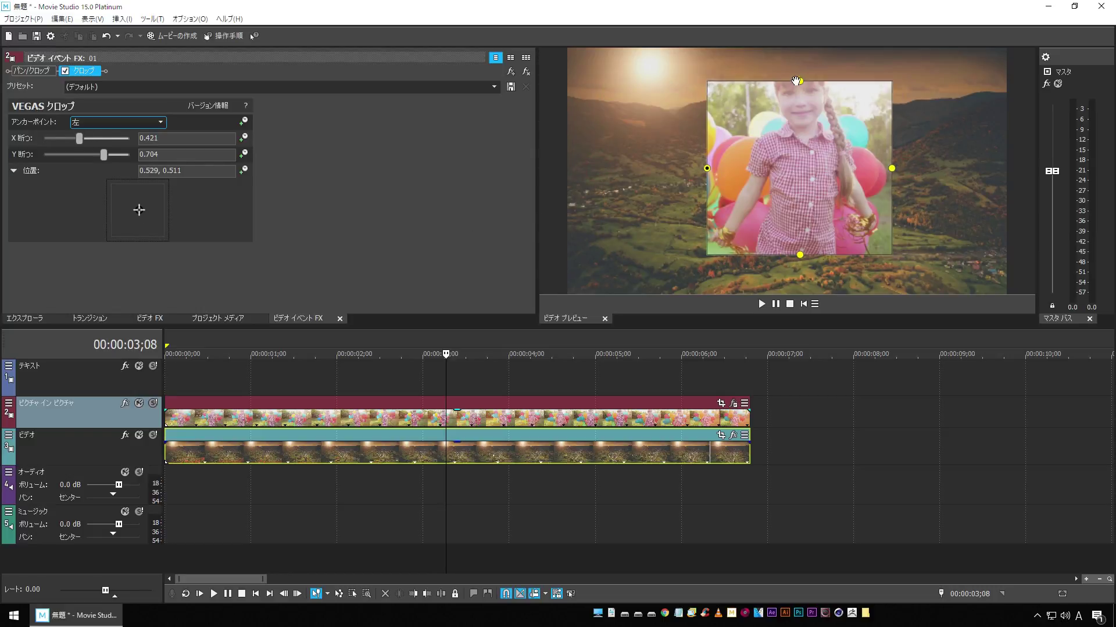
left_click_drag(800, 82, 806, 49)
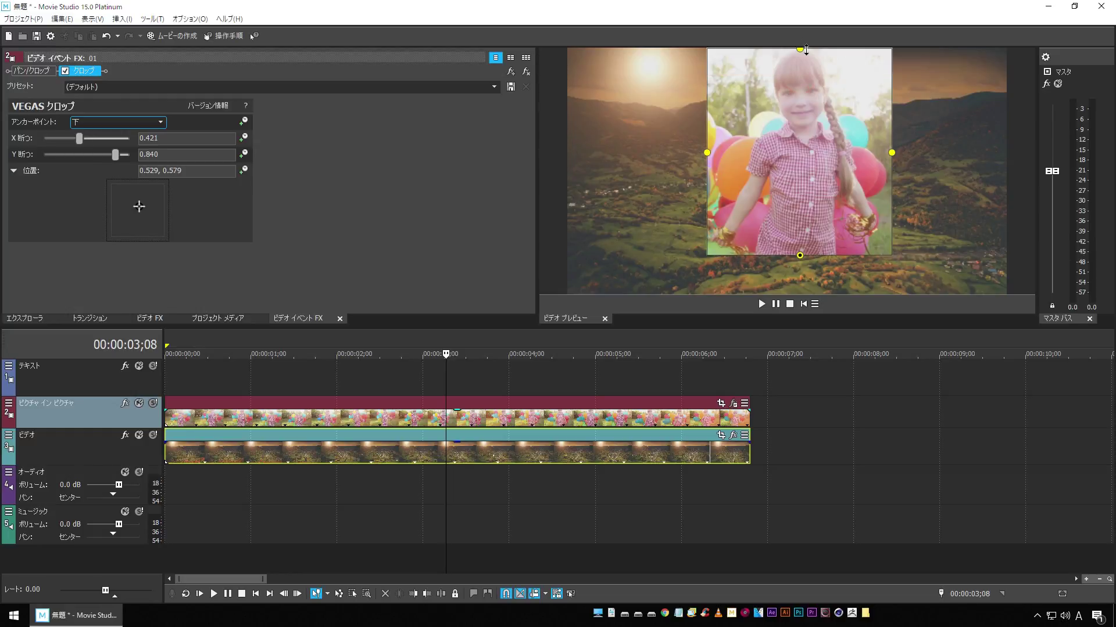
left_click_drag(800, 256, 803, 303)
mouse_move(794, 243)
left_mouse_down()
mouse_move(889, 244)
mouse_move(807, 241)
left_mouse_up()
left_click_drag(720, 173, 705, 172)
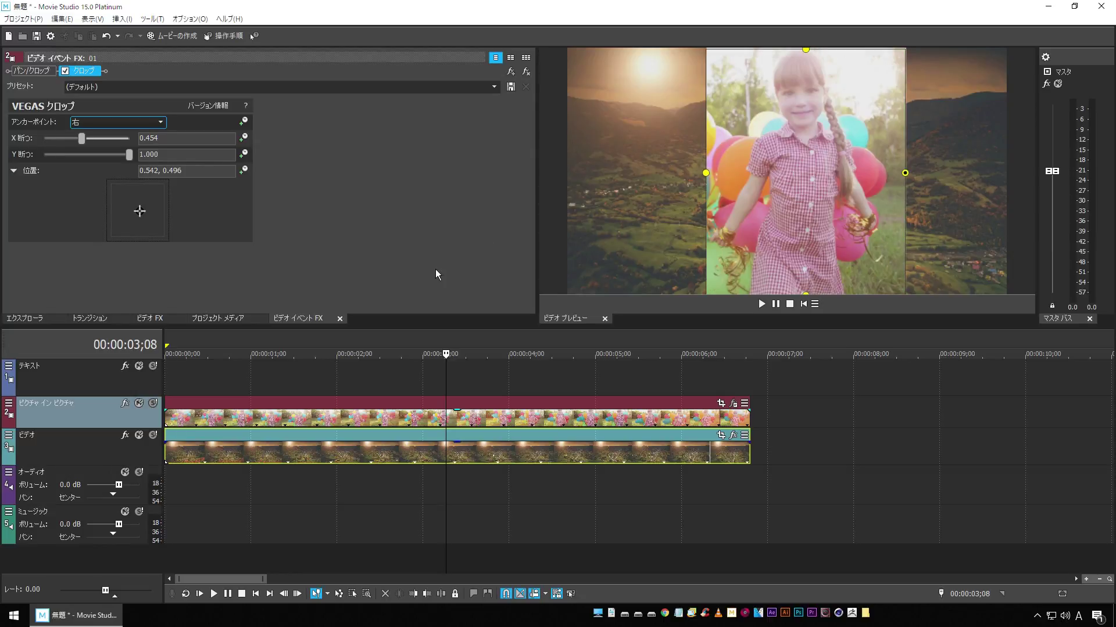
mouse_move(706, 172)
left_mouse_down()
mouse_move(671, 172)
mouse_move(708, 178)
left_mouse_up()
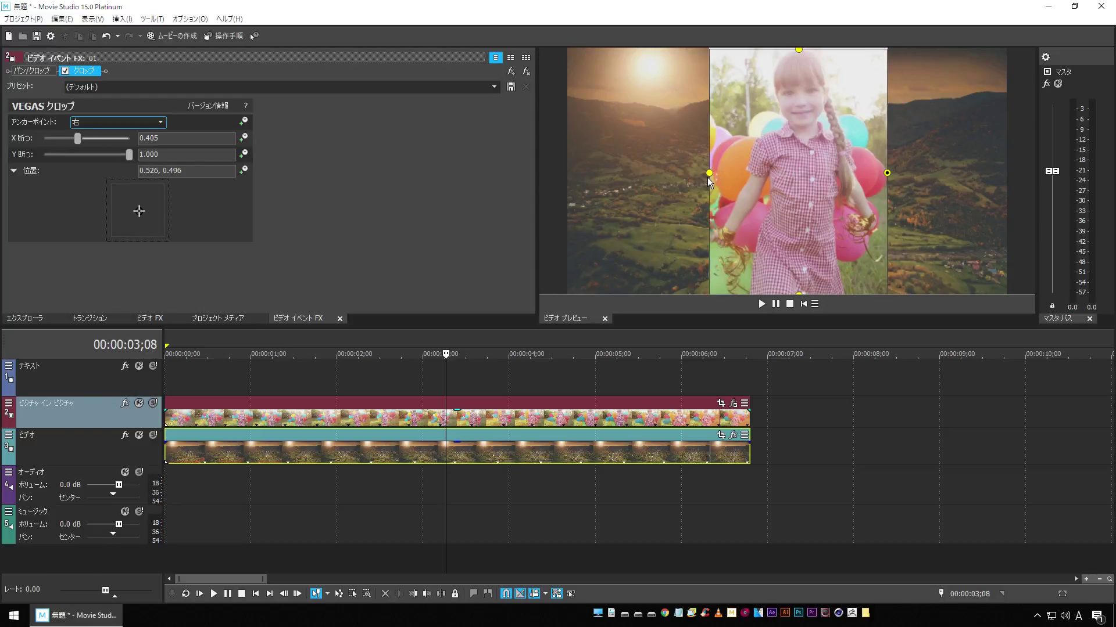
Step: Put クロップ before パン/クロップ in the event's effect chain and shift the pan frame horizontally to X center 434.9
left_click(74, 75)
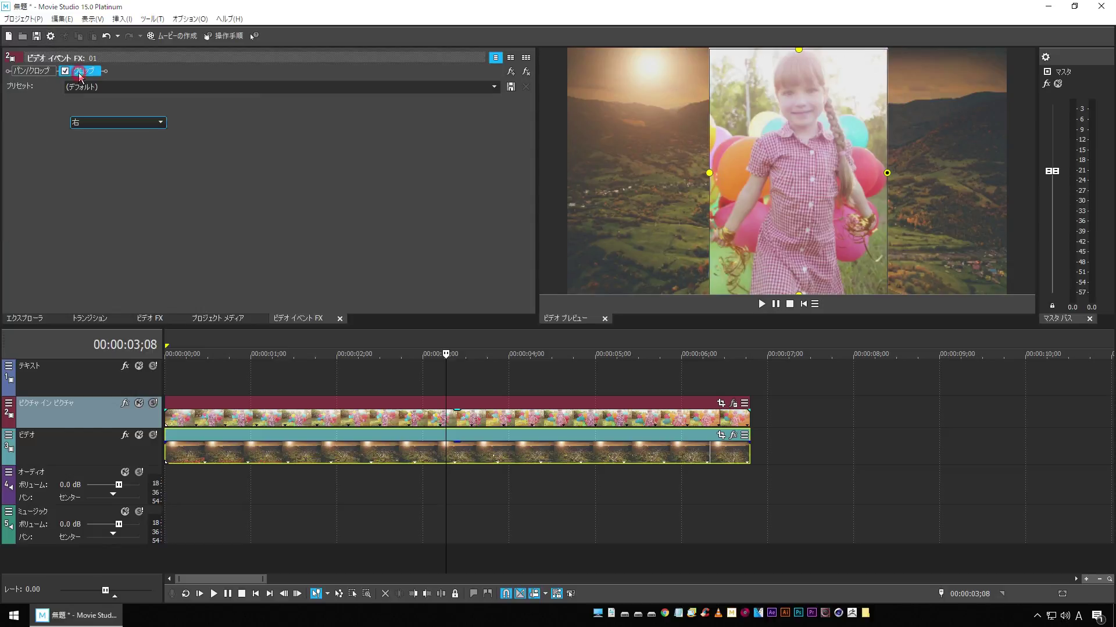
left_click_drag(35, 68, 126, 71)
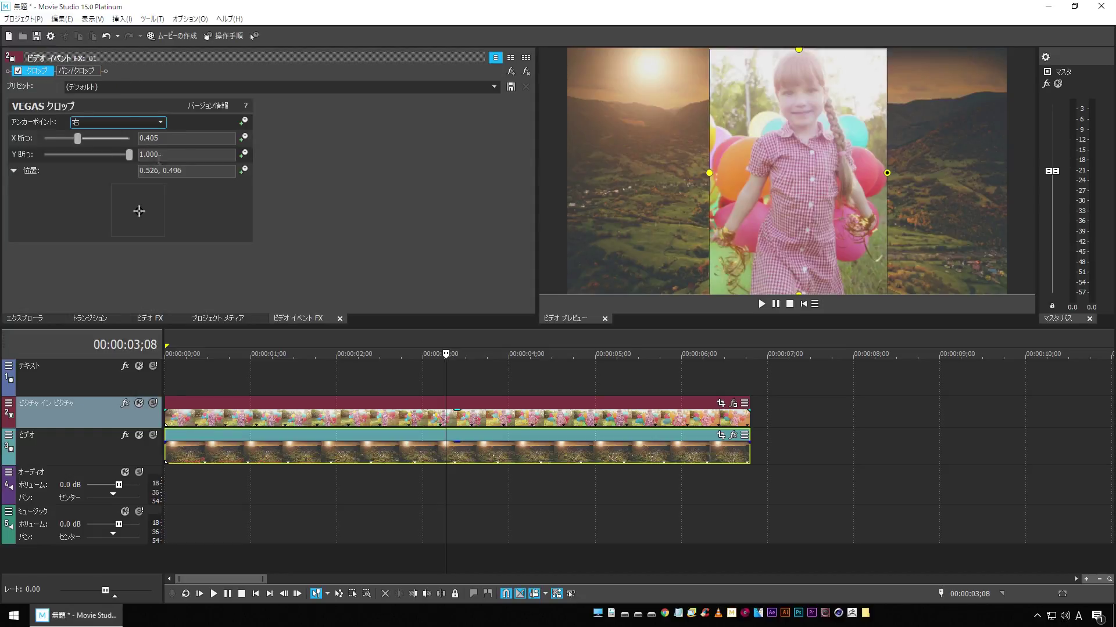
left_click(76, 71)
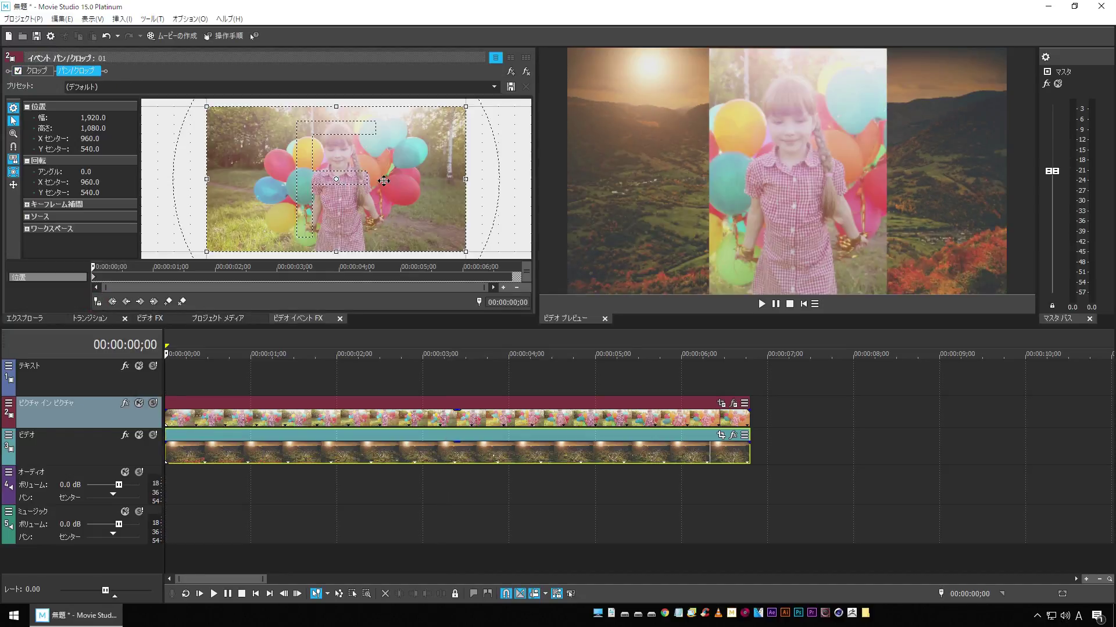
left_click(14, 187)
left_click_drag(397, 170, 353, 173)
left_click(733, 480)
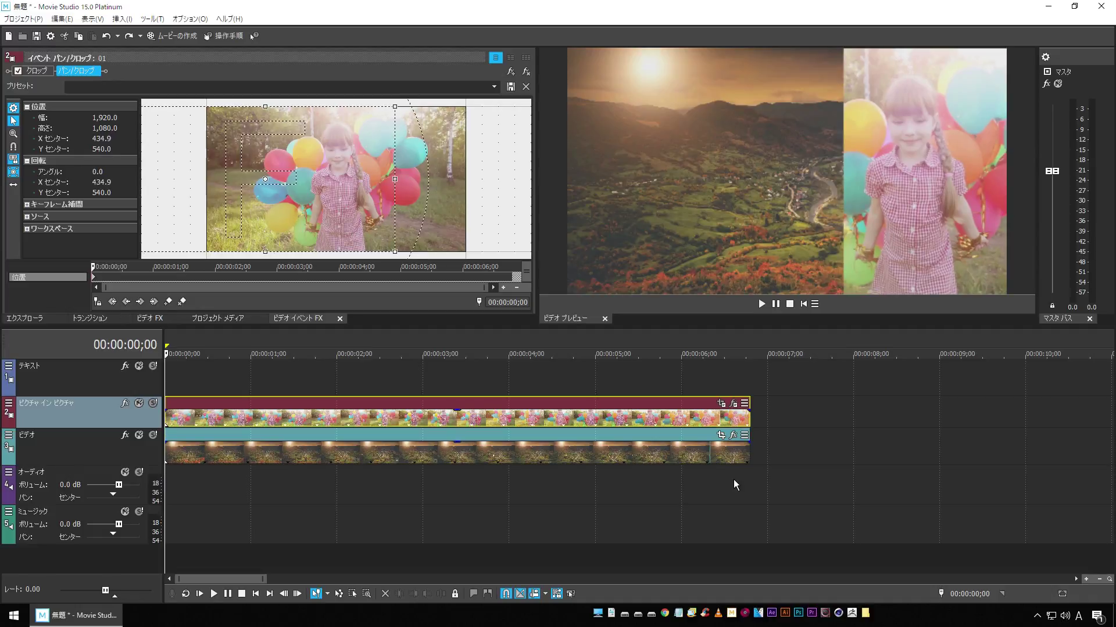
Step: Delete all existing tracks from the timeline and place 01.mp4 on a new video track at the start
left_click(23, 370)
key("Delete")
key("Delete")
left_click(28, 439)
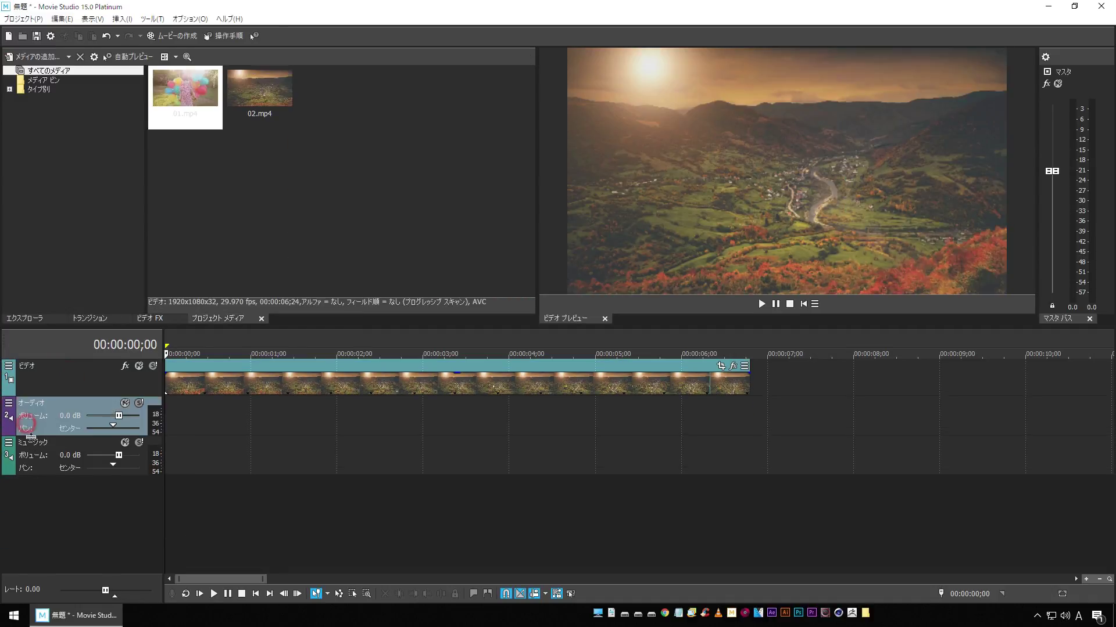
key("Delete")
key("Delete")
left_click_drag(183, 92, 16, 379)
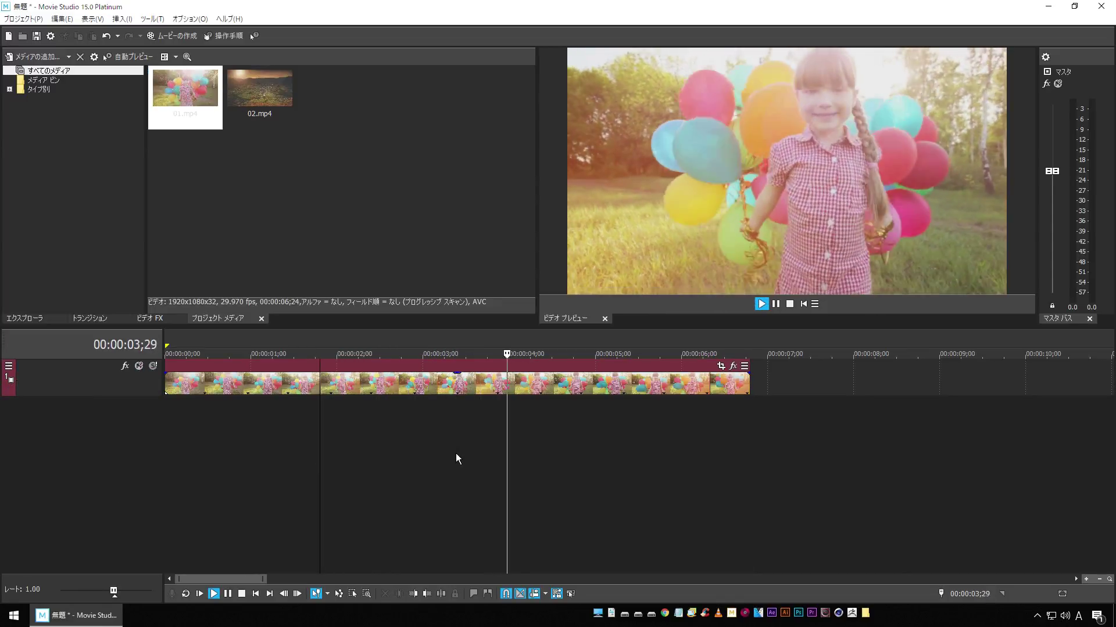
Step: Stop playback and freeze the frame of the 01.mp4 event at 00:00:03;24
key("space")
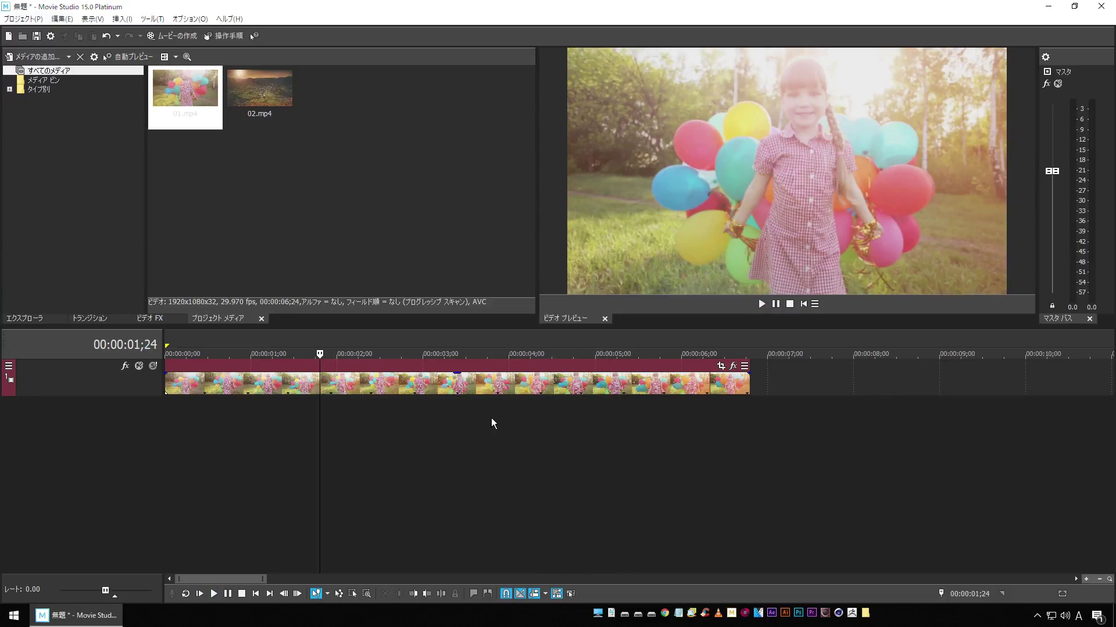
left_click(492, 387)
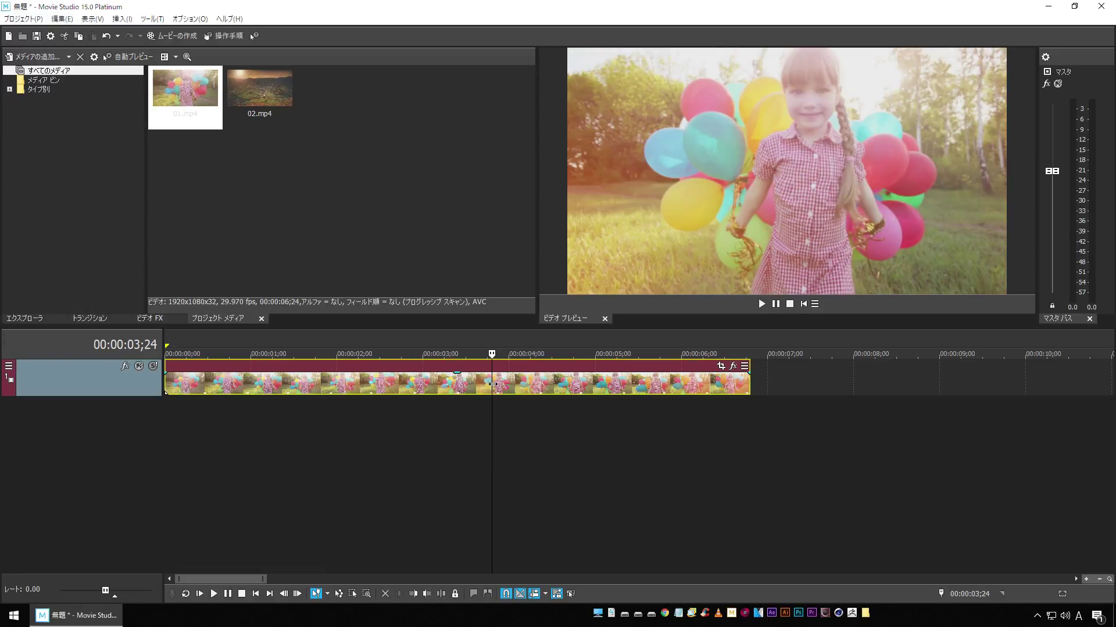
left_click(744, 367)
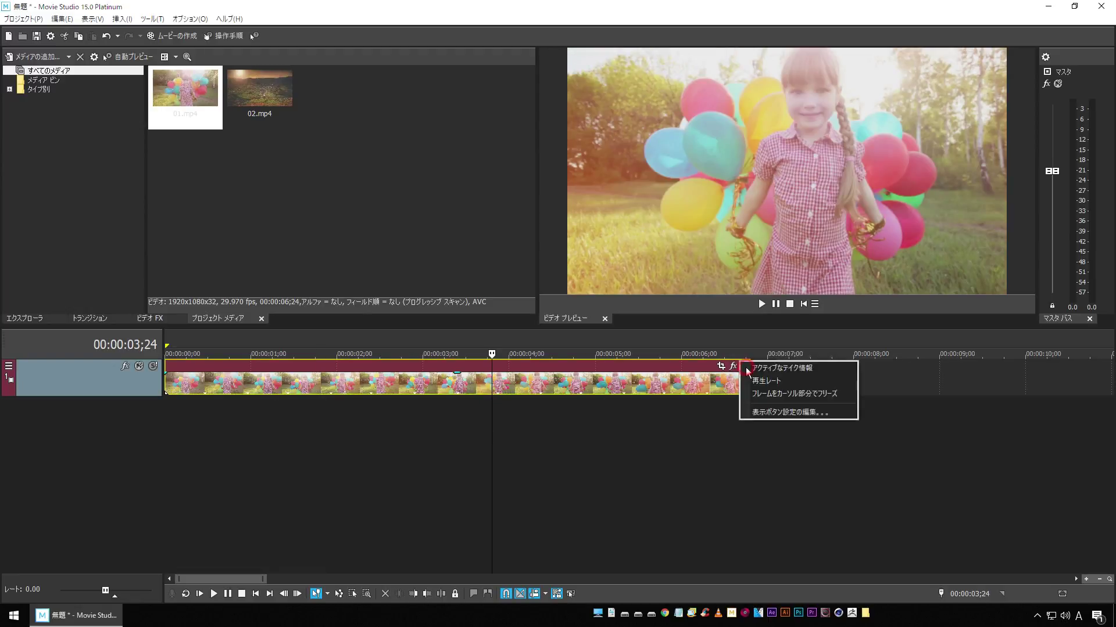
left_click(794, 394)
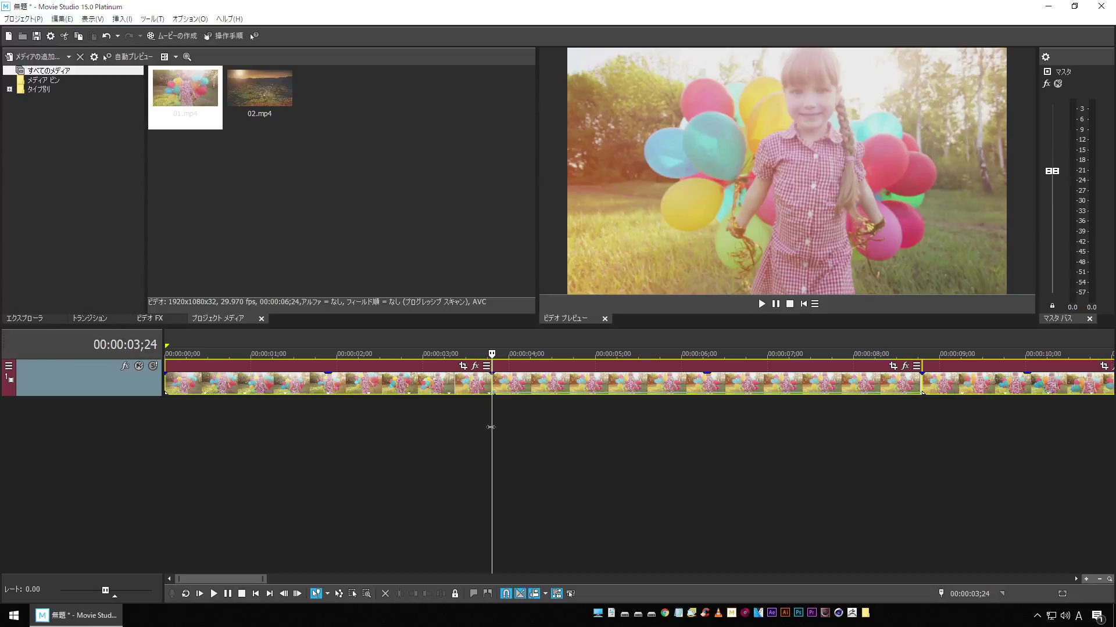
Step: Play back the timeline across the start and the end of the frozen section
scroll(491, 427, "down", 5)
key("space")
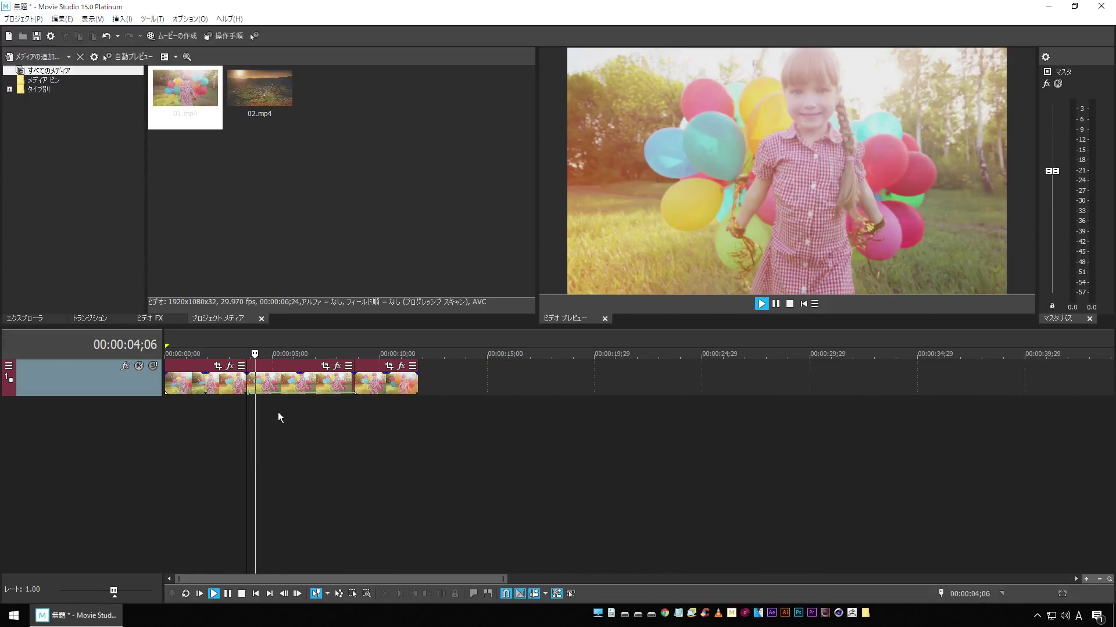
scroll(279, 417, "up", 4)
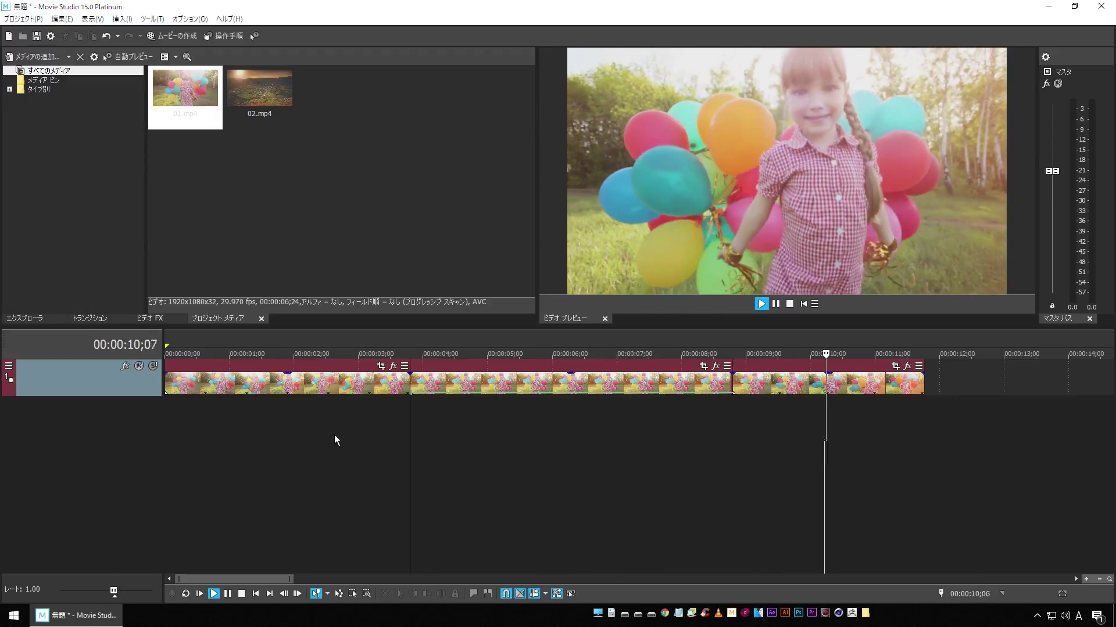
key("space")
left_click(293, 434)
key("space")
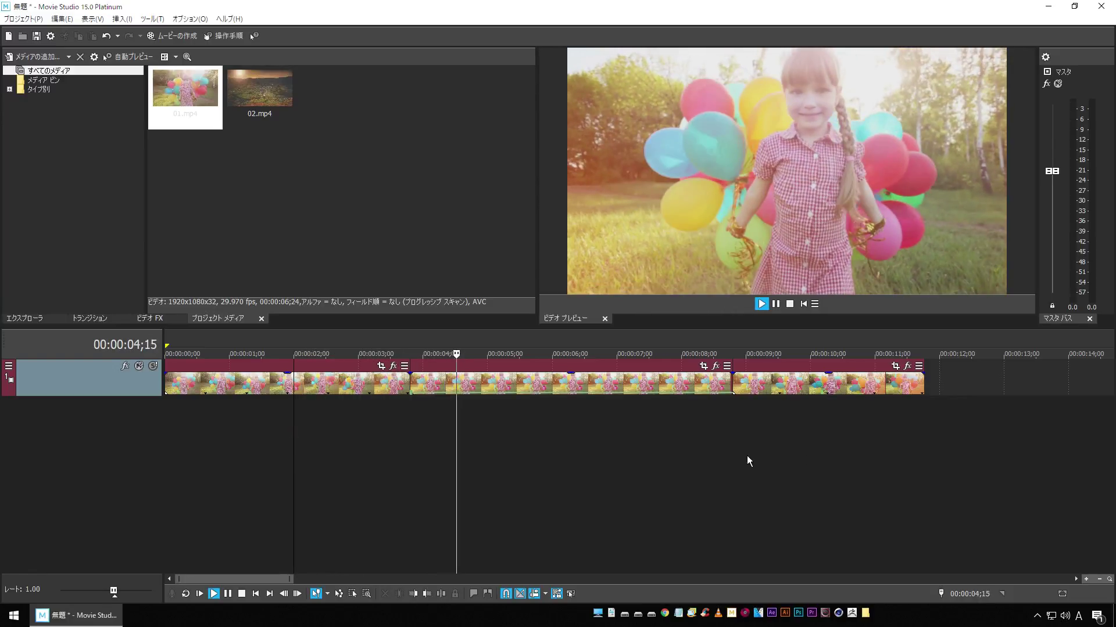
left_click(721, 459)
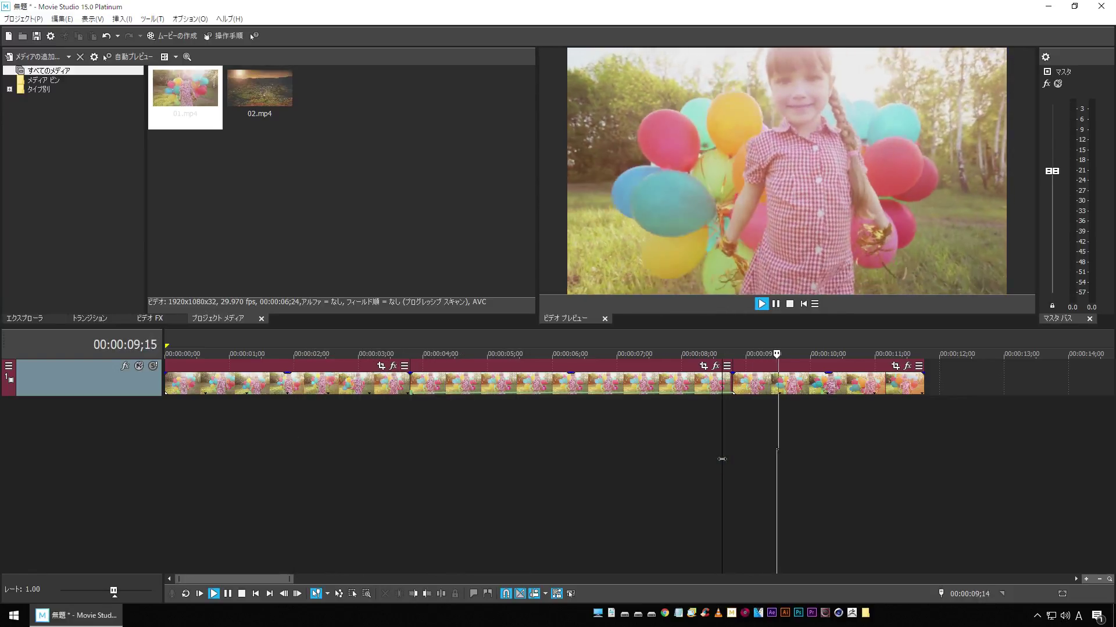
key("space")
Step: Shorten the frozen middle event so it ends at about 00:00:05;18, and play back the transition into it
left_click(508, 384)
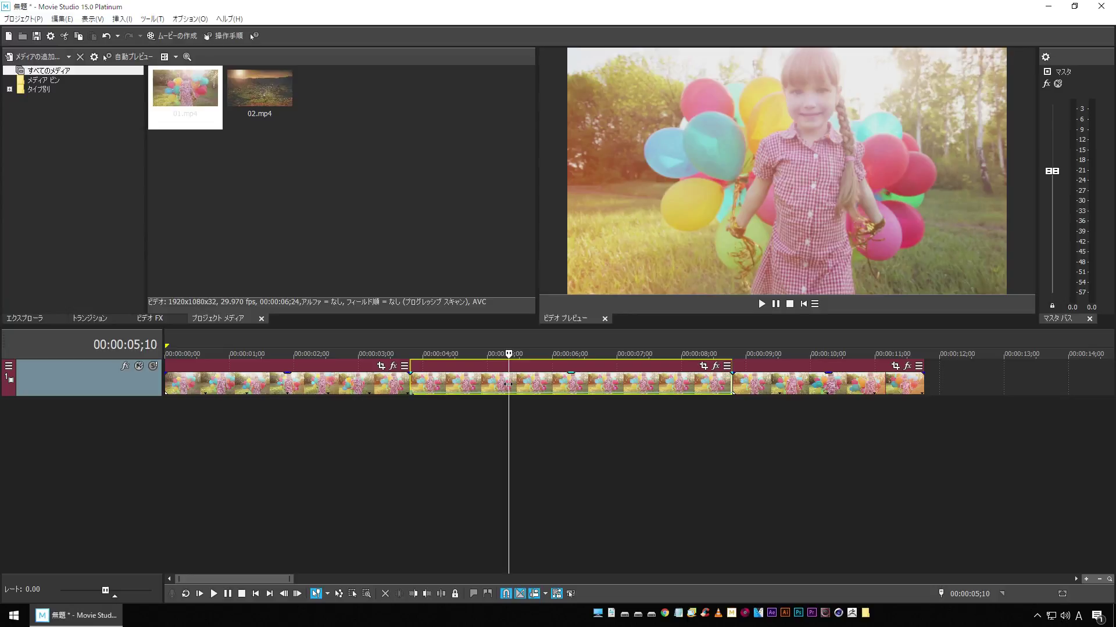
left_click(429, 385)
left_click(541, 383)
left_click_drag(730, 384, 527, 393)
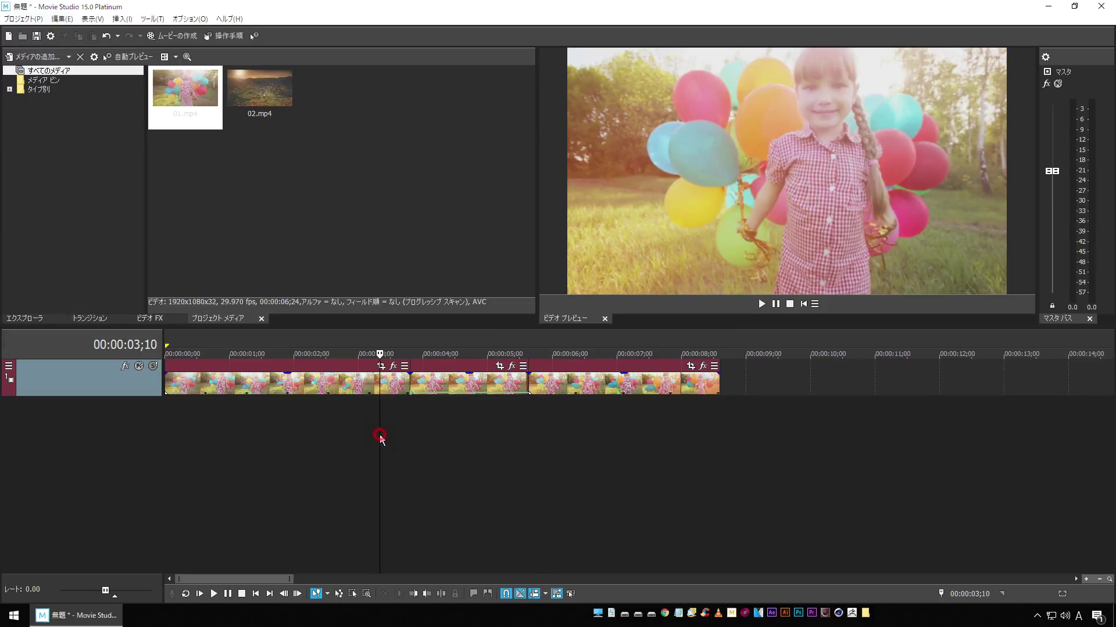
left_click(380, 437)
key("space")
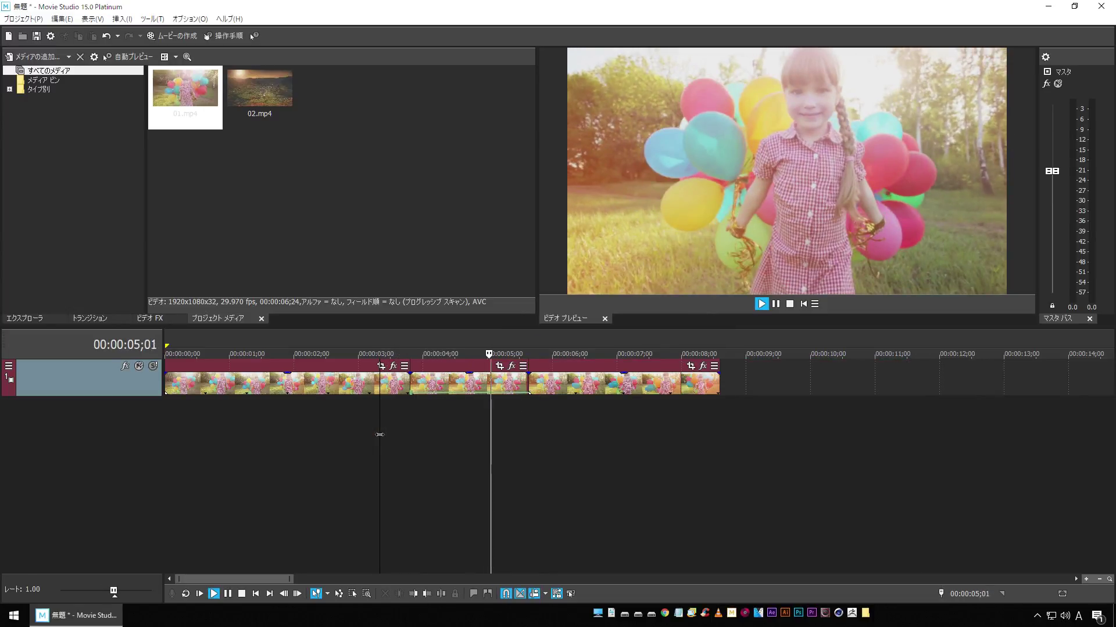
key("space")
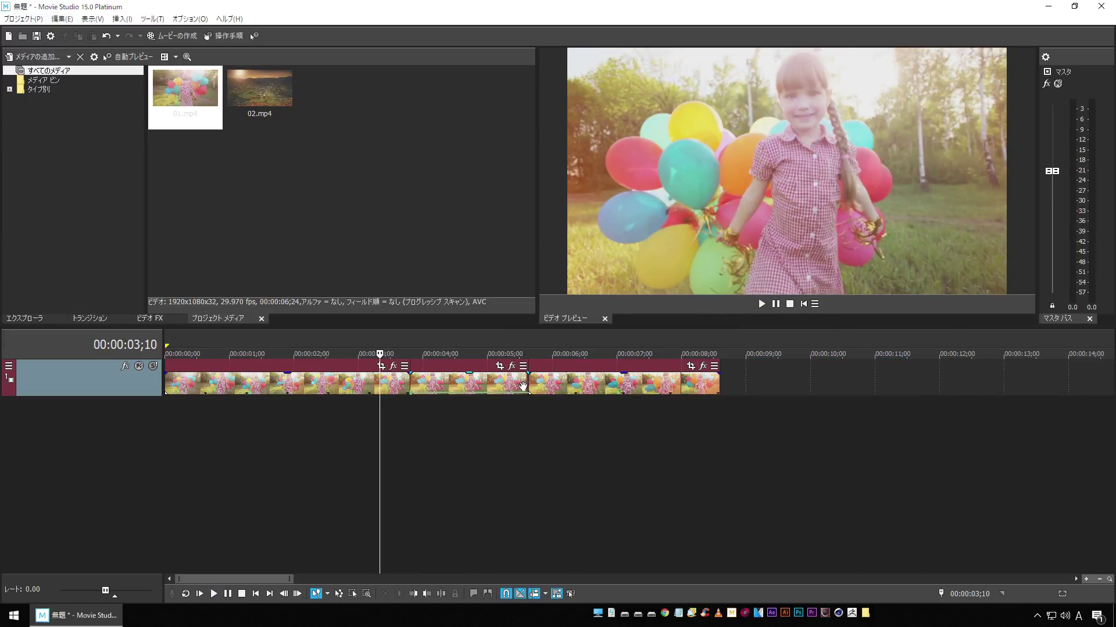
Step: Lengthen the frozen middle event so it ends at about 00:00:08;08, and play it back
left_click_drag(526, 385, 700, 385)
key("space")
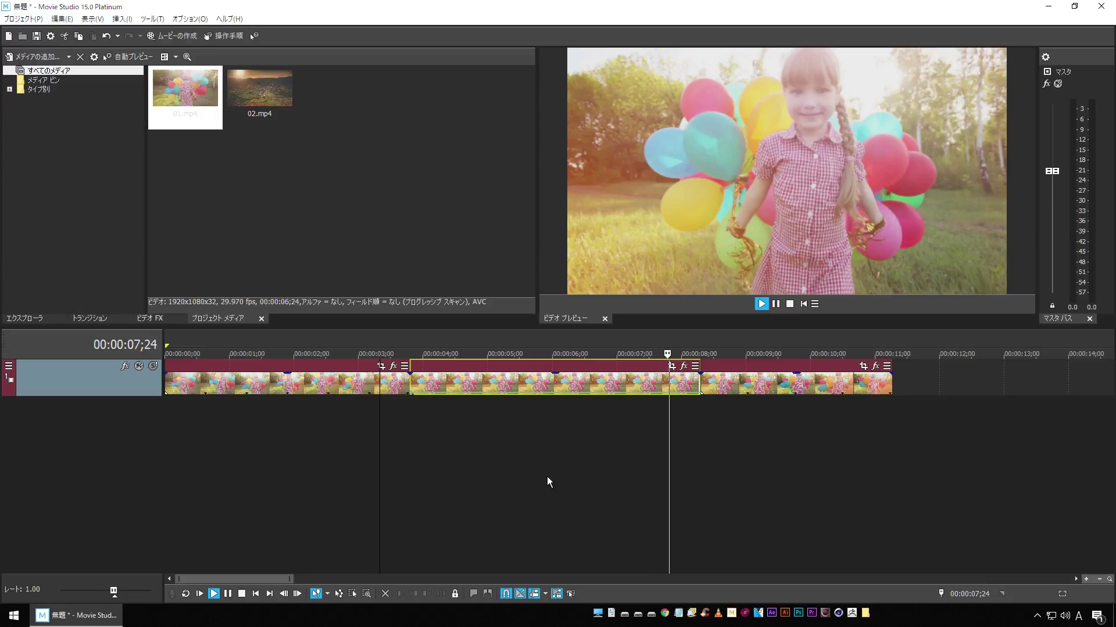
key("space")
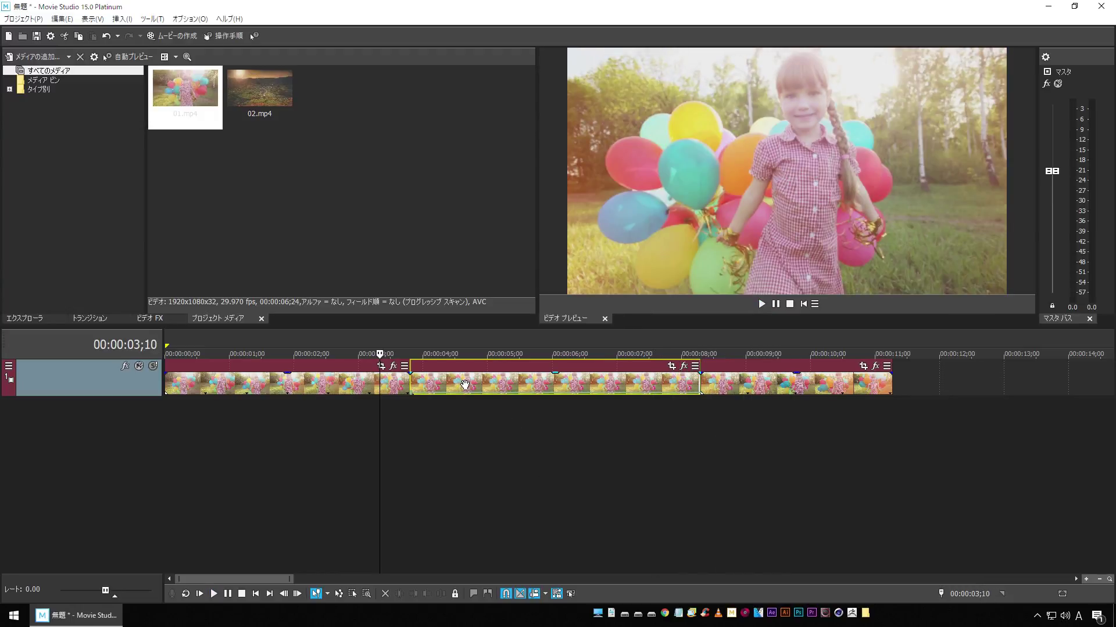
Step: Delete the frozen middle event and play back across the remaining cut
key("Delete")
left_click(373, 420)
key("space")
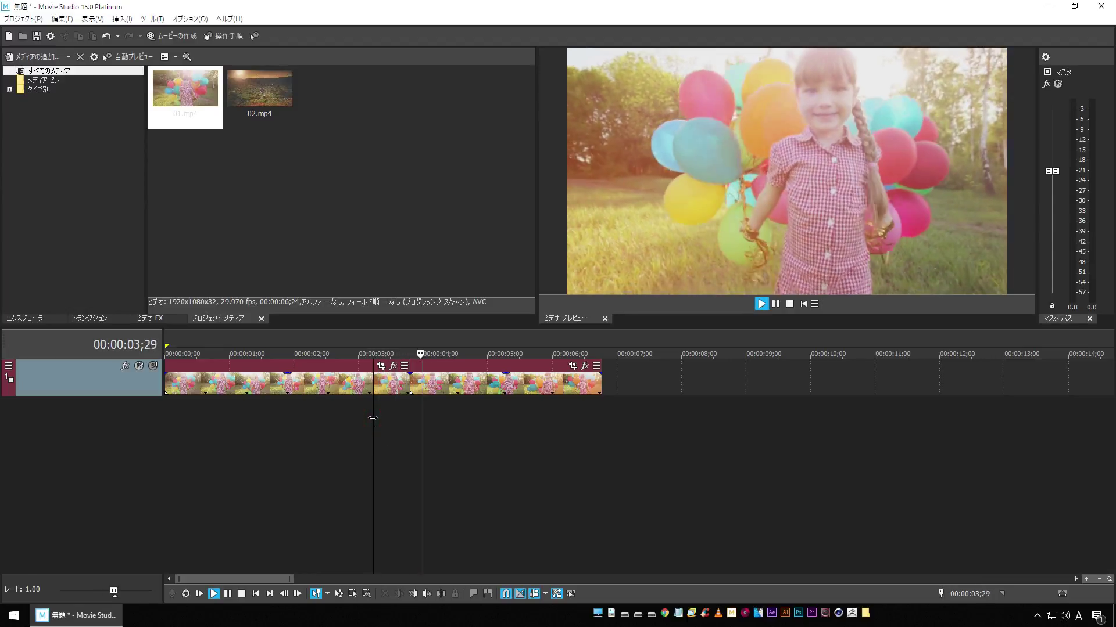
key("space")
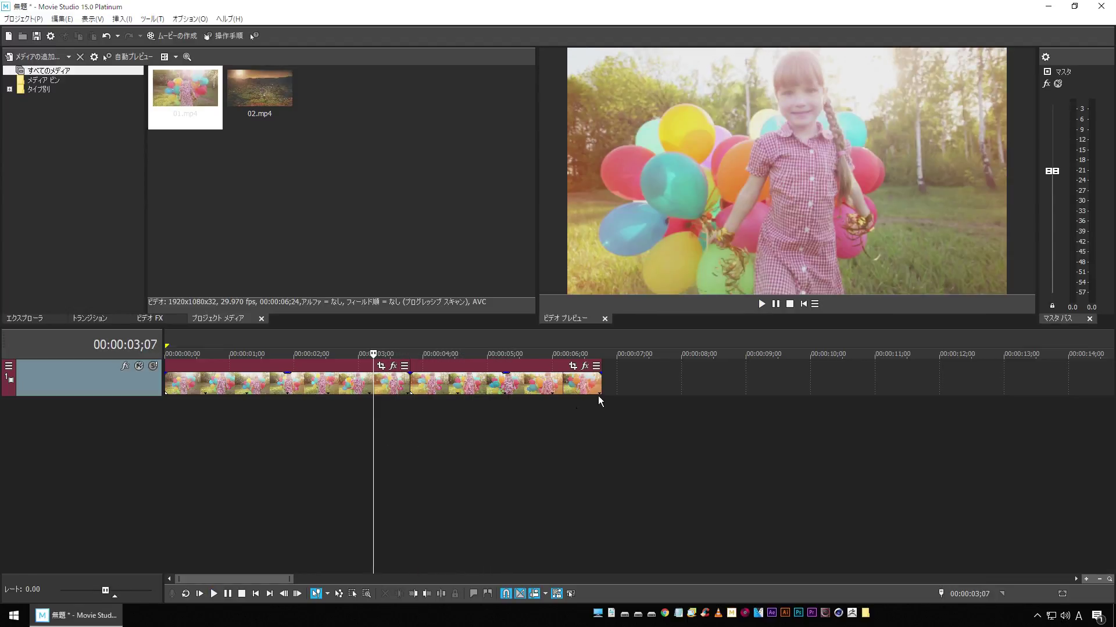
Step: Freeze the last event's final frame at 00:00:06;22 and play back the transition into the freeze
key("ctrl+End")
scroll(566, 445, "up", 4)
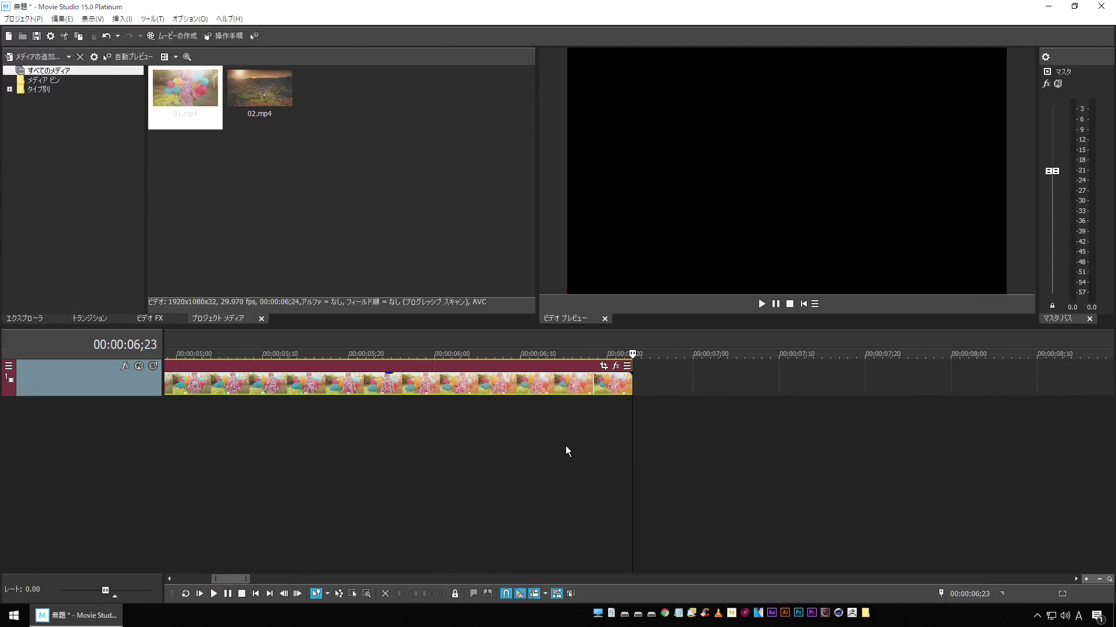
key("Left")
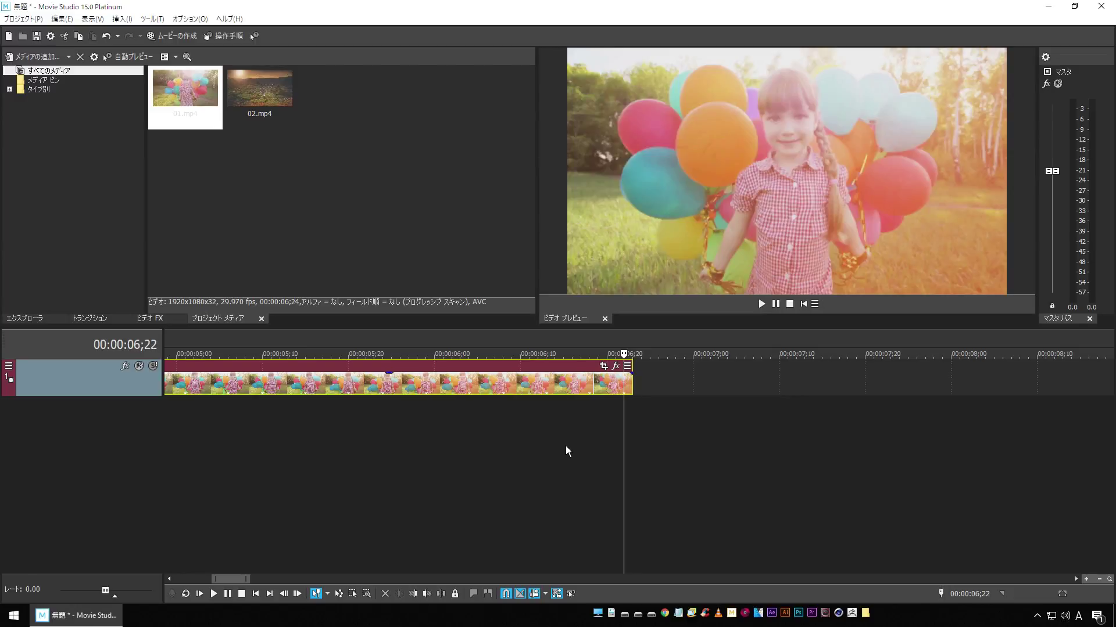
left_click(628, 367)
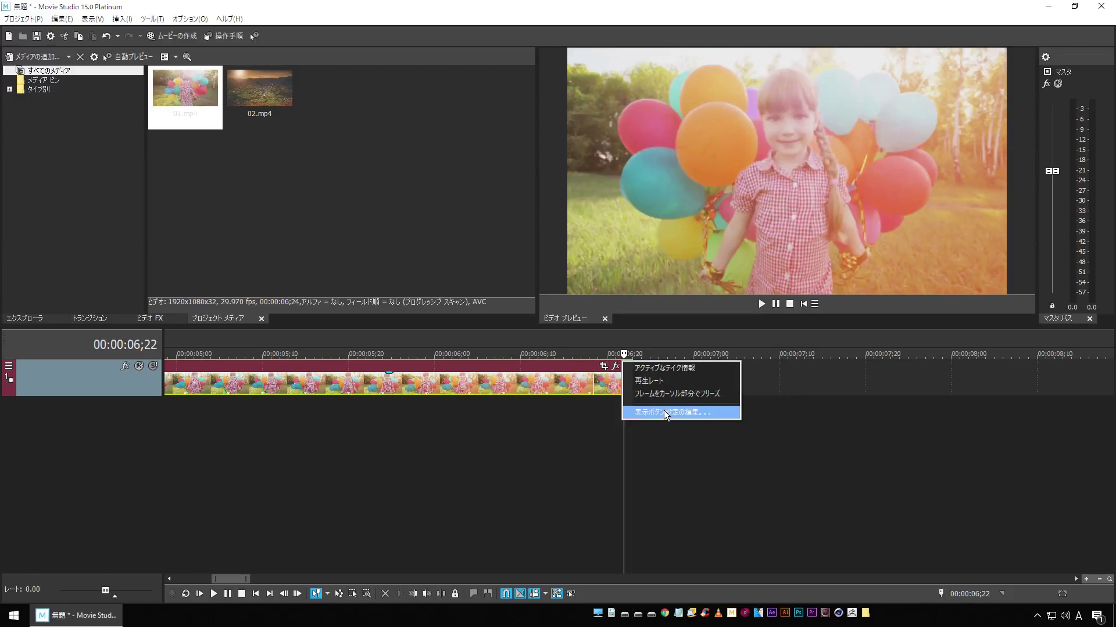
left_click(698, 393)
scroll(621, 427, "down", 6)
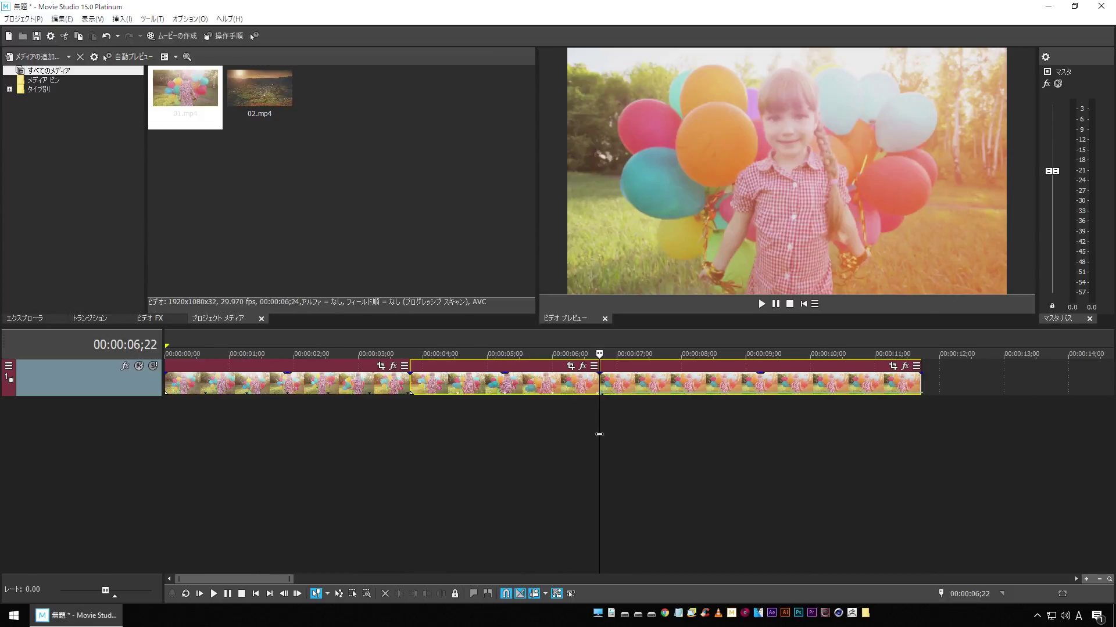
left_click(365, 430)
key("space")
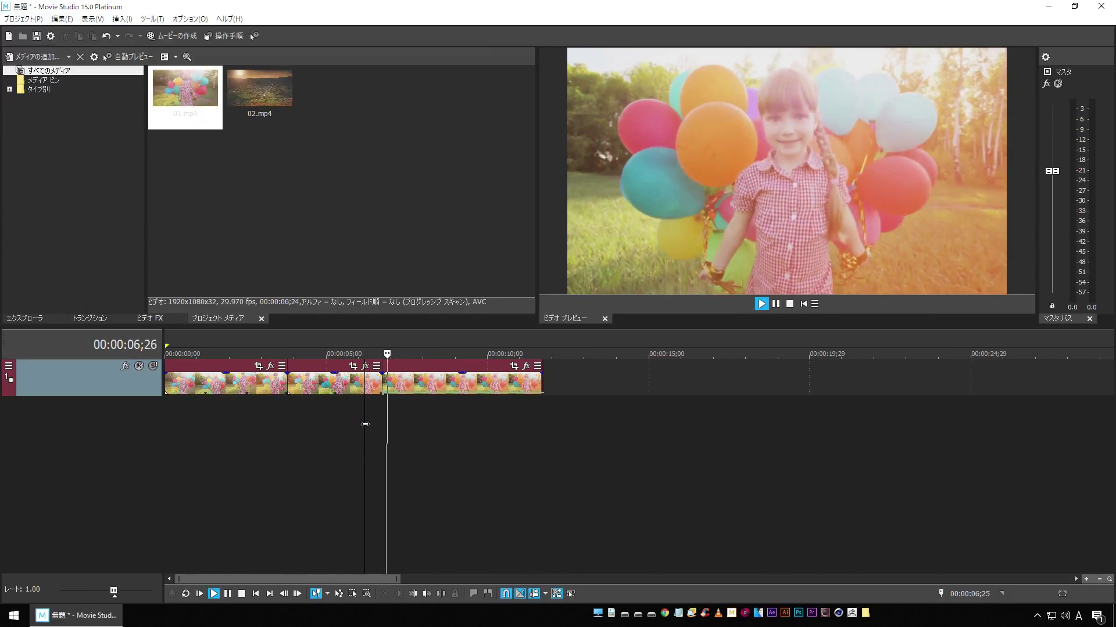
key("space")
Step: Extend the frozen ending event to about 00:00:20;15 and play back from 00:00:06;00 into it
left_click(542, 383)
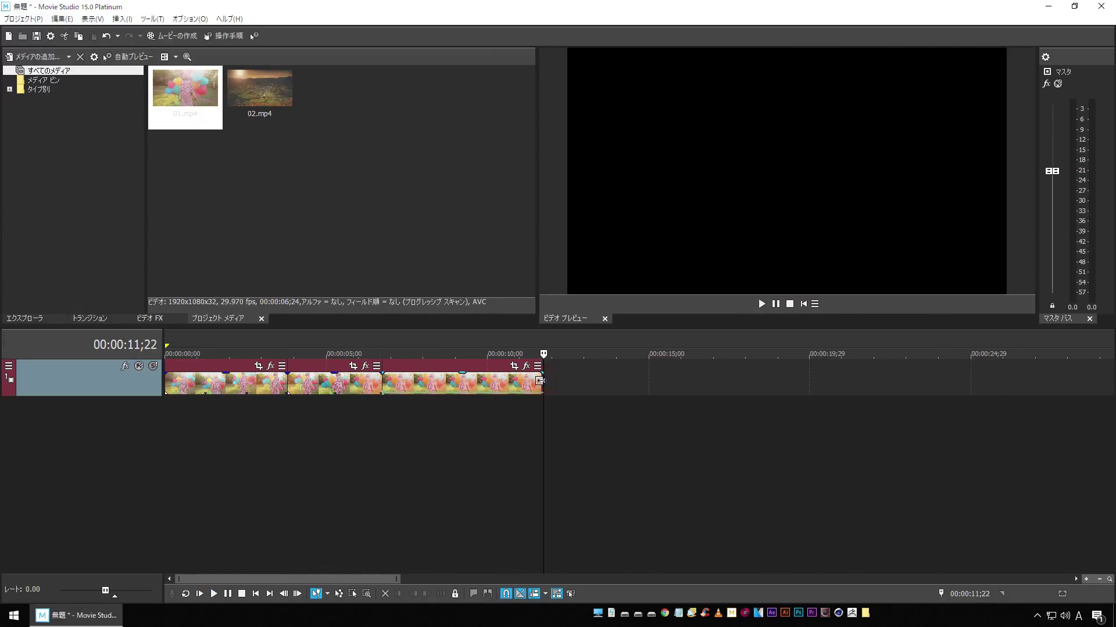
left_click_drag(542, 384, 819, 402)
left_click(358, 423)
key("space")
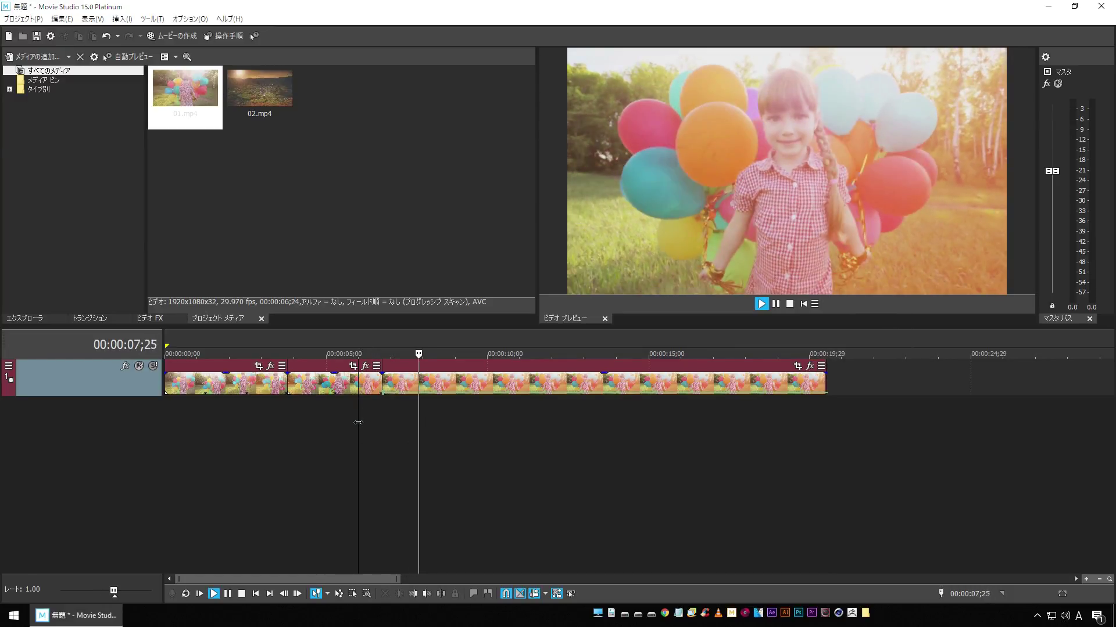
key("space")
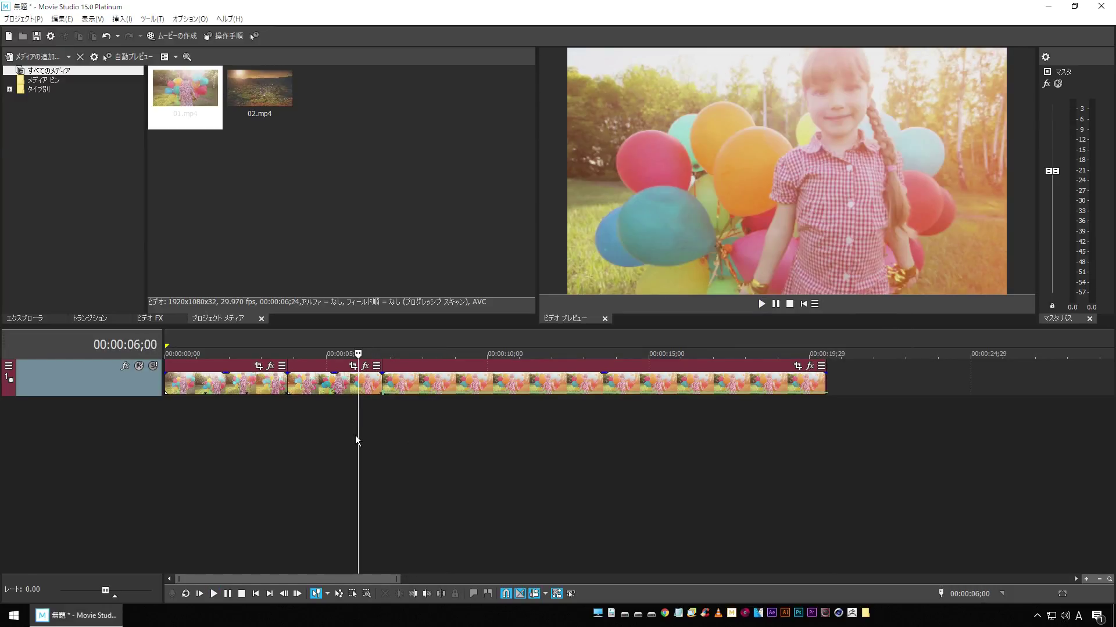
Step: Play the timeline from near the end of the first event into the extended frozen ending
right_click(608, 243)
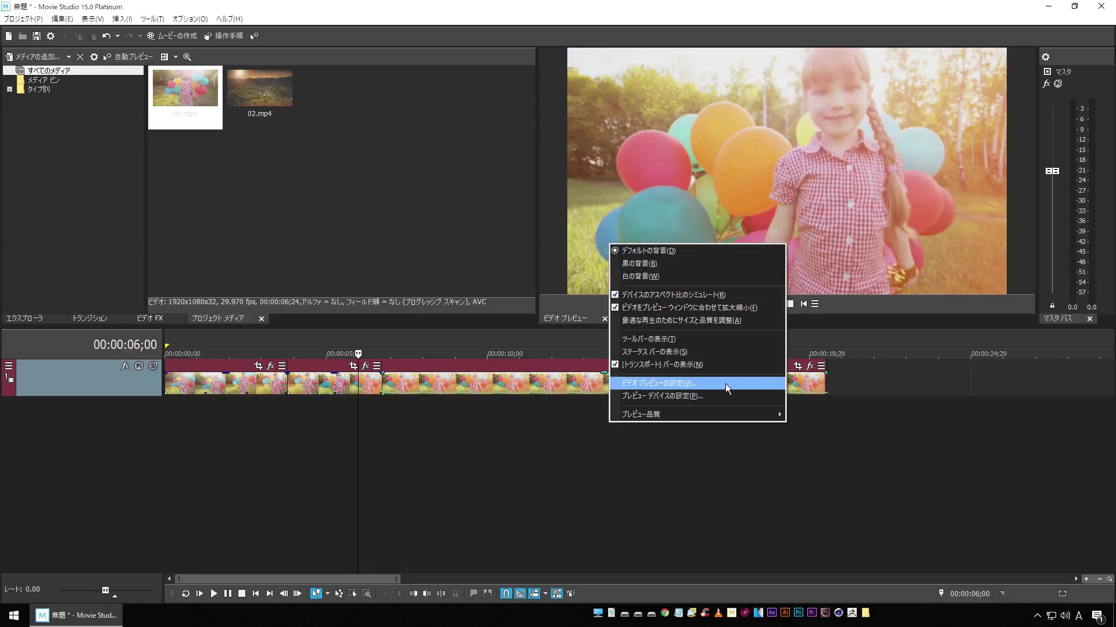
left_click(271, 420)
key("space")
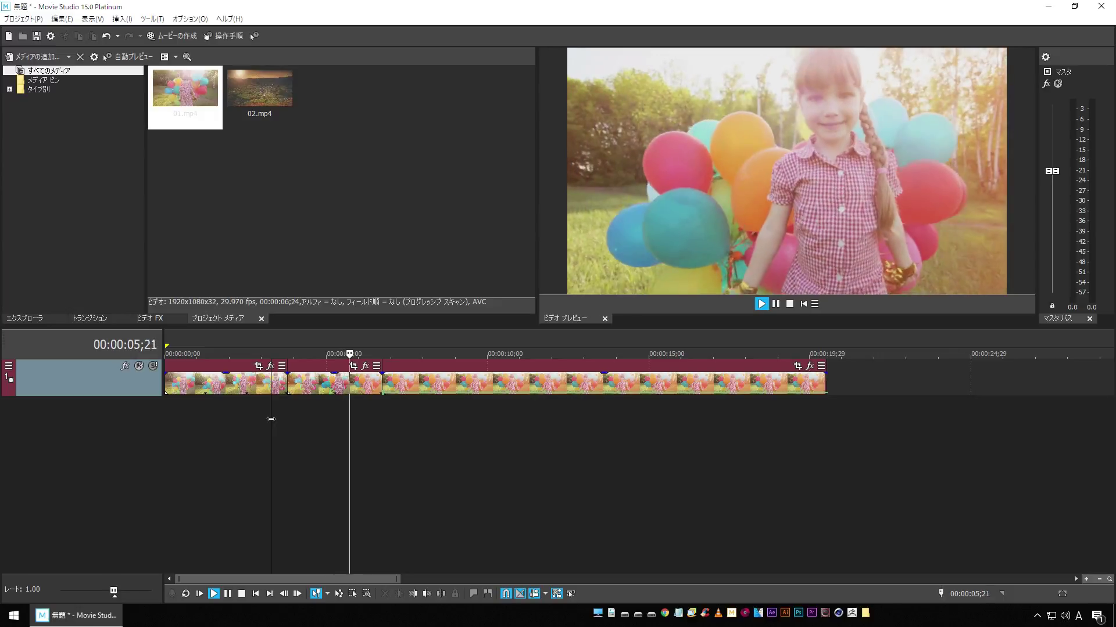
scroll(271, 419, "down", 3)
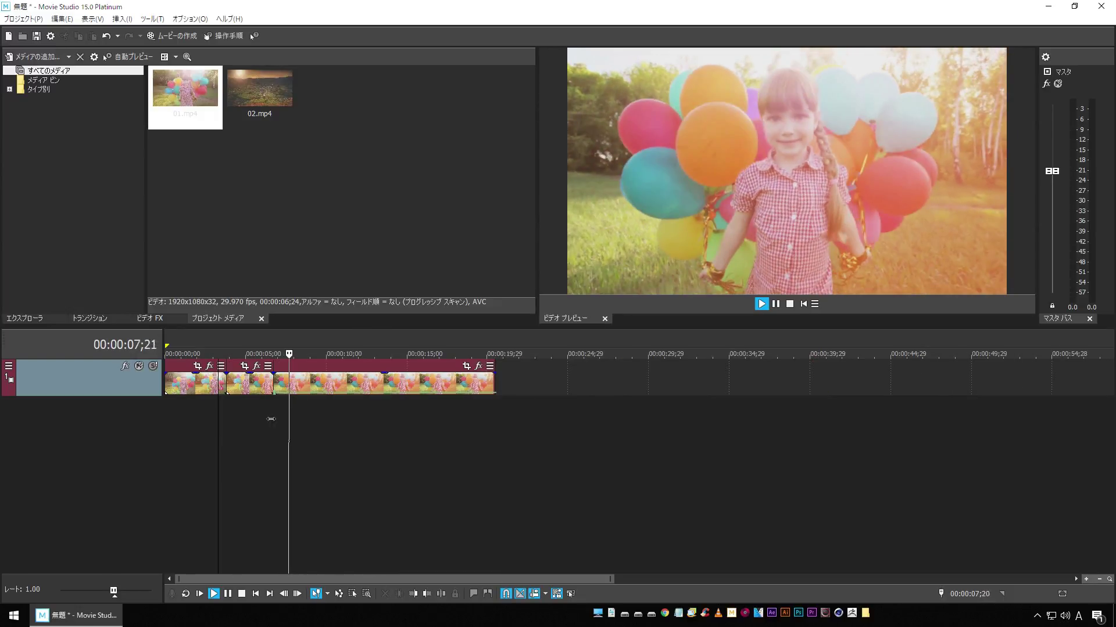
Step: Stop playback and delete the frozen event at the end of the timeline
scroll(279, 406, "up", 3)
left_click(322, 416)
scroll(322, 416, "up", 2)
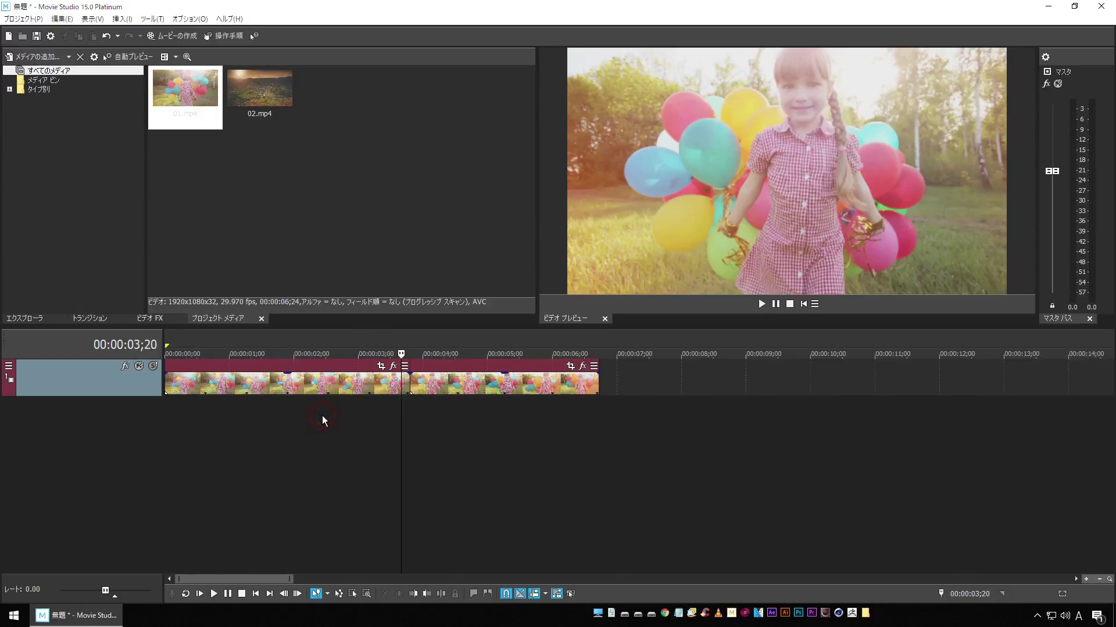
scroll(322, 416, "up", 2)
scroll(321, 416, "down", 2)
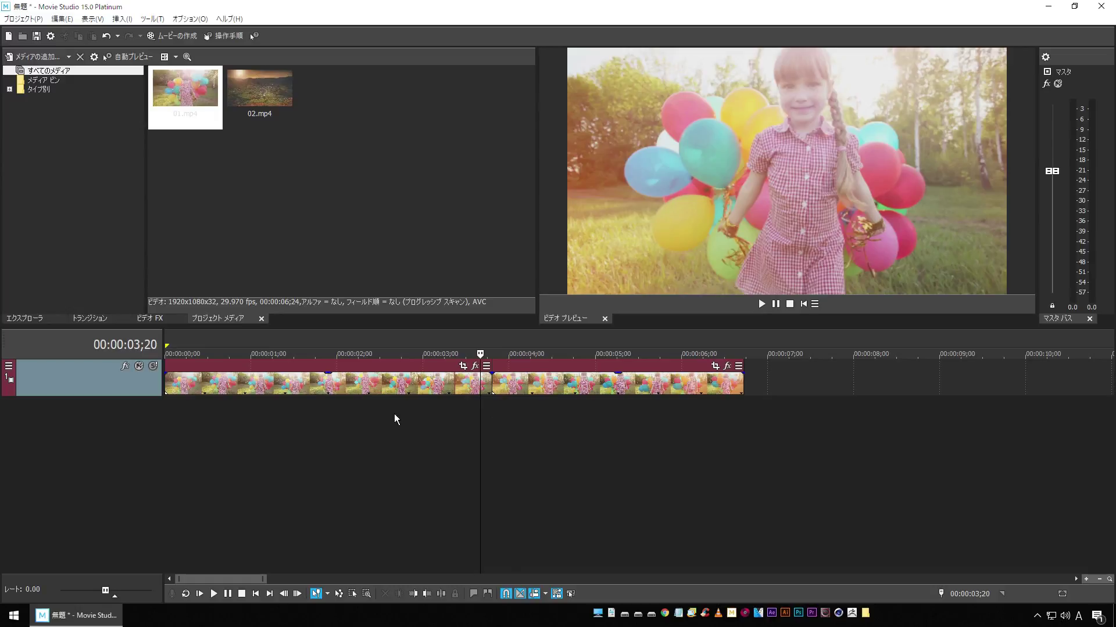
Step: Play back across the cut between the two remaining 01.mp4 events to check that the motion is continuous
left_click(361, 437)
key("space")
left_click(361, 437)
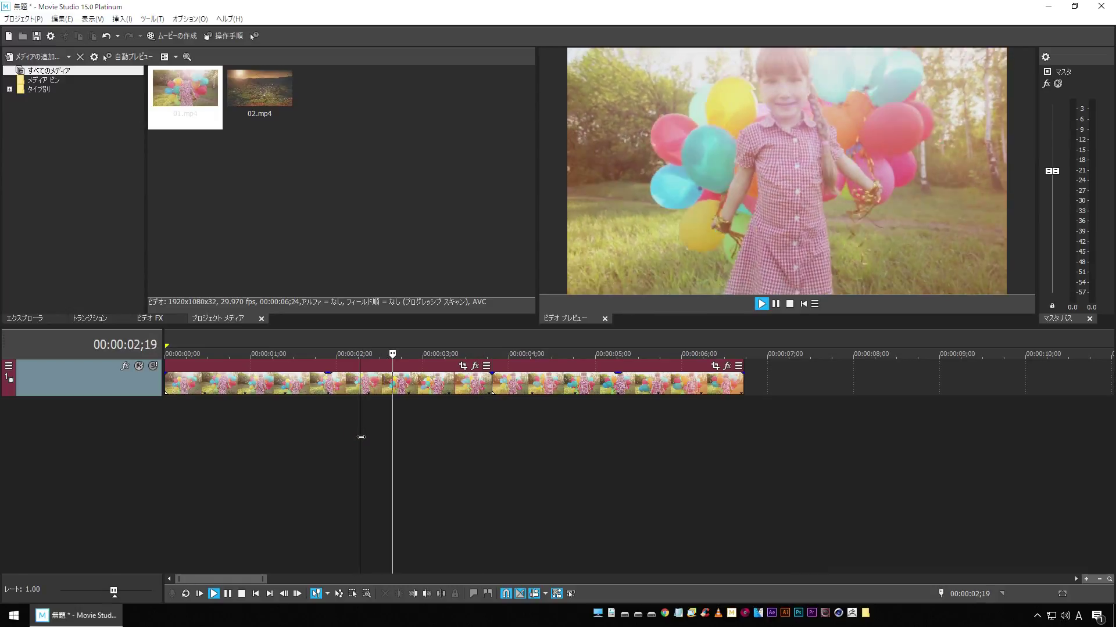
left_click(525, 389)
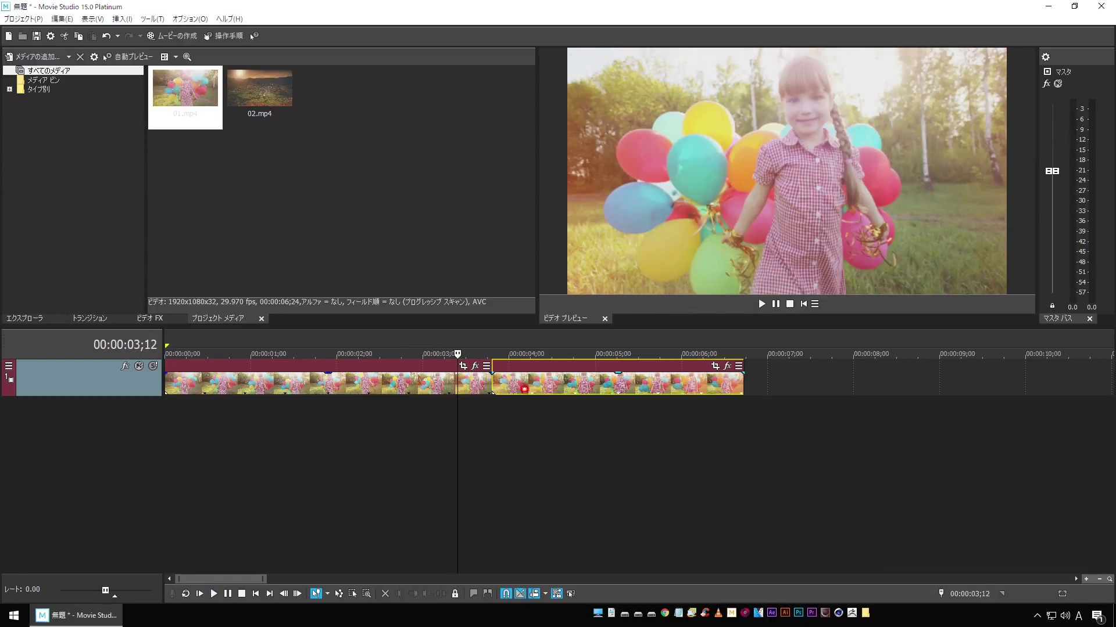
left_click(431, 445)
key("space")
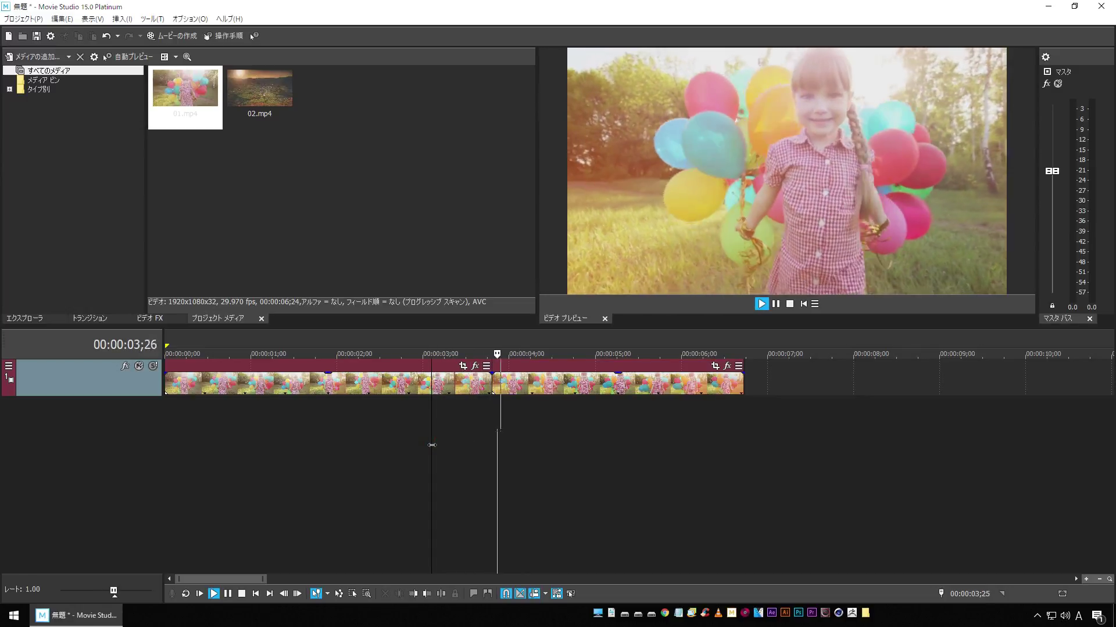
key("space")
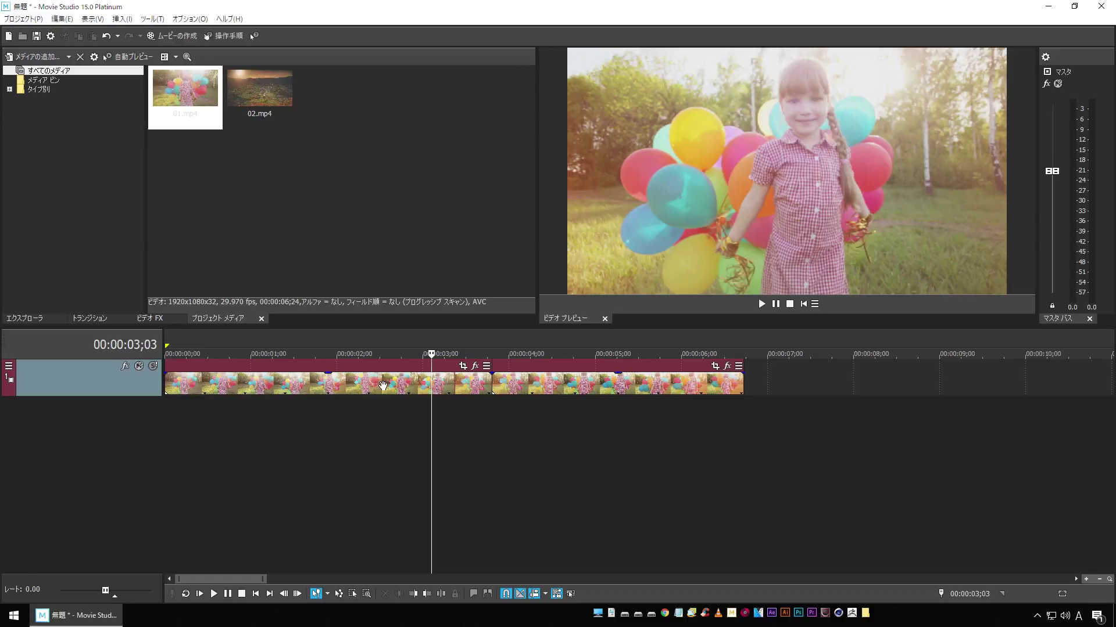
Step: Select both 01.mp4 events on the timeline and merge them into one with Event Heal (イベント回復)
left_click(402, 390)
left_click(549, 383, "ctrl")
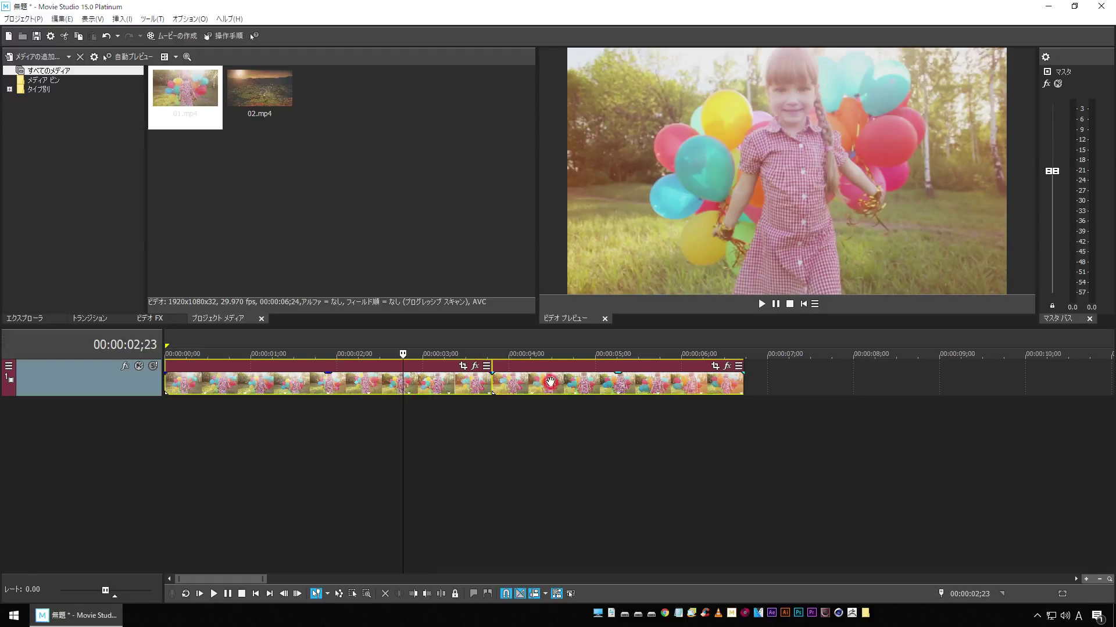
left_click(62, 19)
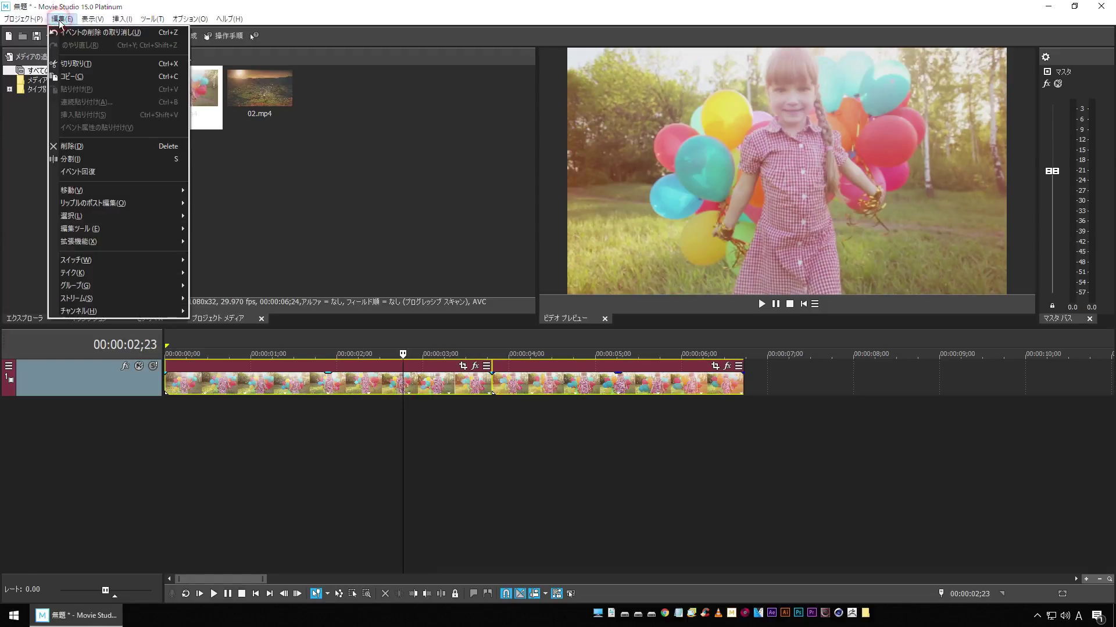
left_click(116, 172)
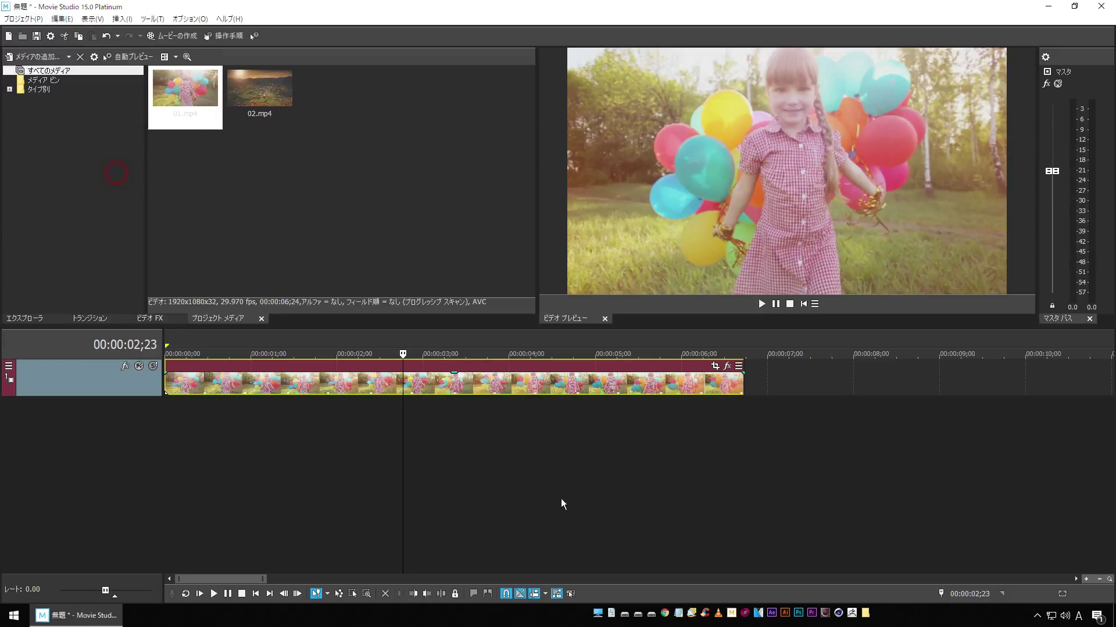
Step: Play back the merged event from about 00:00:03;00 through the place where the cut used to be
left_click(424, 437)
key("space")
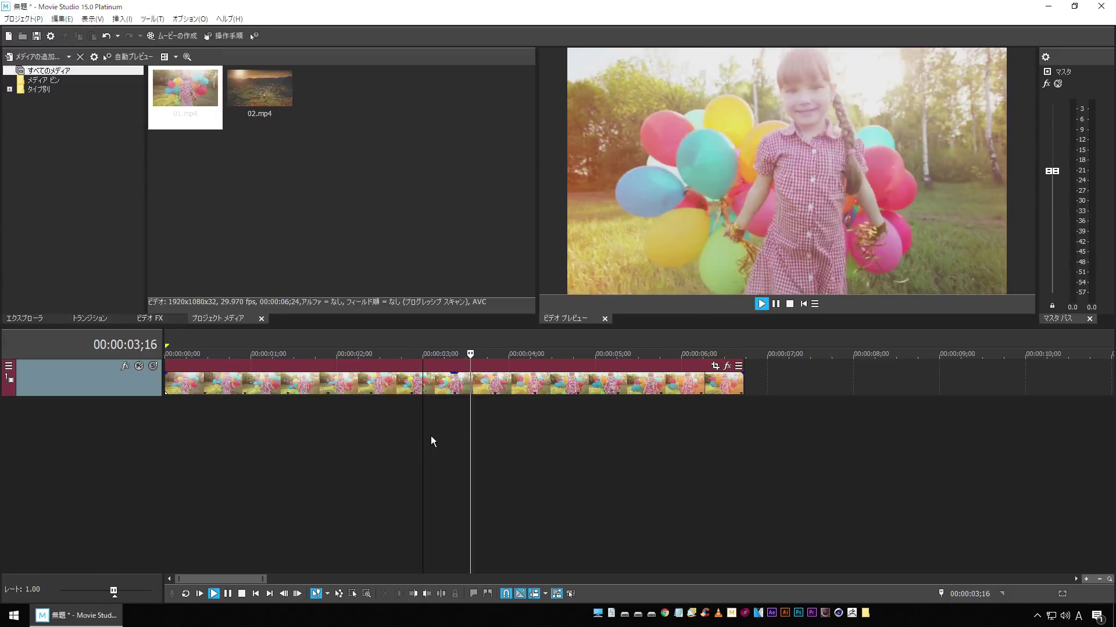
left_click(351, 435)
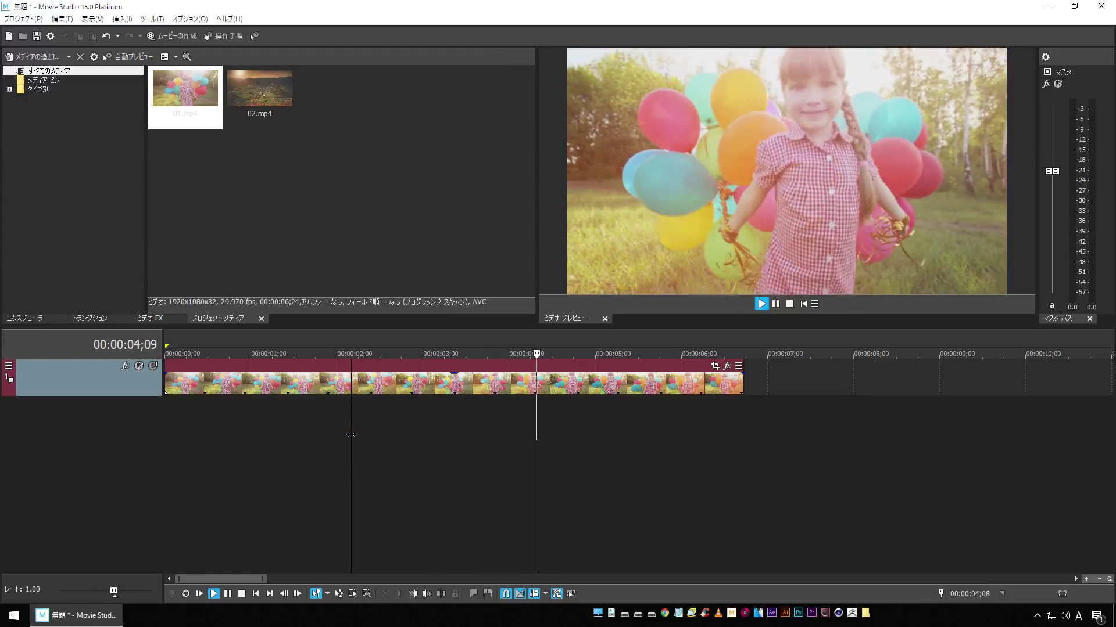
Step: Split the 01.mp4 event at about 00:00:02;18 and at 00:00:04;22
left_click(386, 436)
key("s")
left_click(572, 435)
key("s")
Step: Play the timeline from about 00:00:01;15 across the first cut and stop
left_click(293, 446)
key("space")
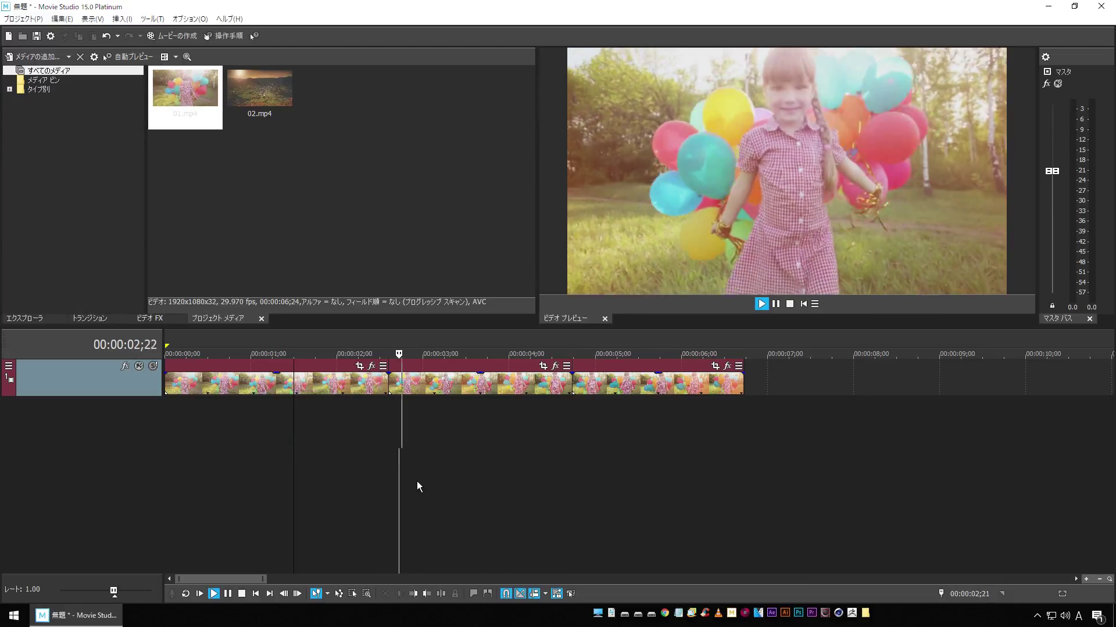
key("space")
Step: Delete the third and second events, and extend the end of the first event to about 00:00:05;25
left_click(601, 385)
key("Delete")
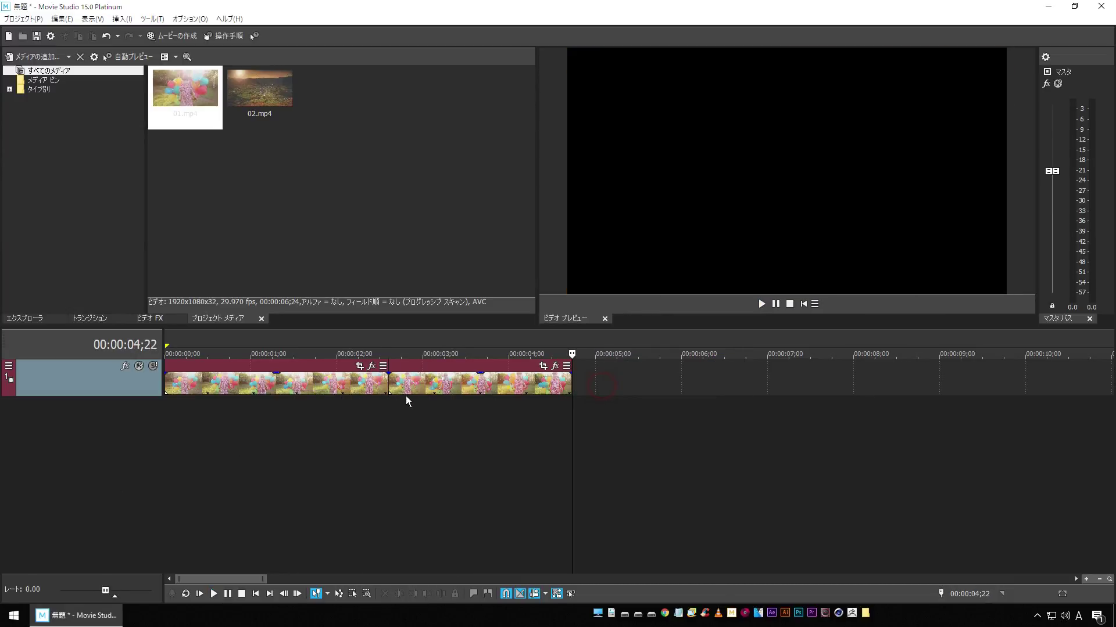
left_click(406, 386)
key("Delete")
left_click_drag(389, 386, 669, 385)
Step: Play back the extended event from 00:00:01;29 through the place of the former cut
key("space")
left_click(334, 452)
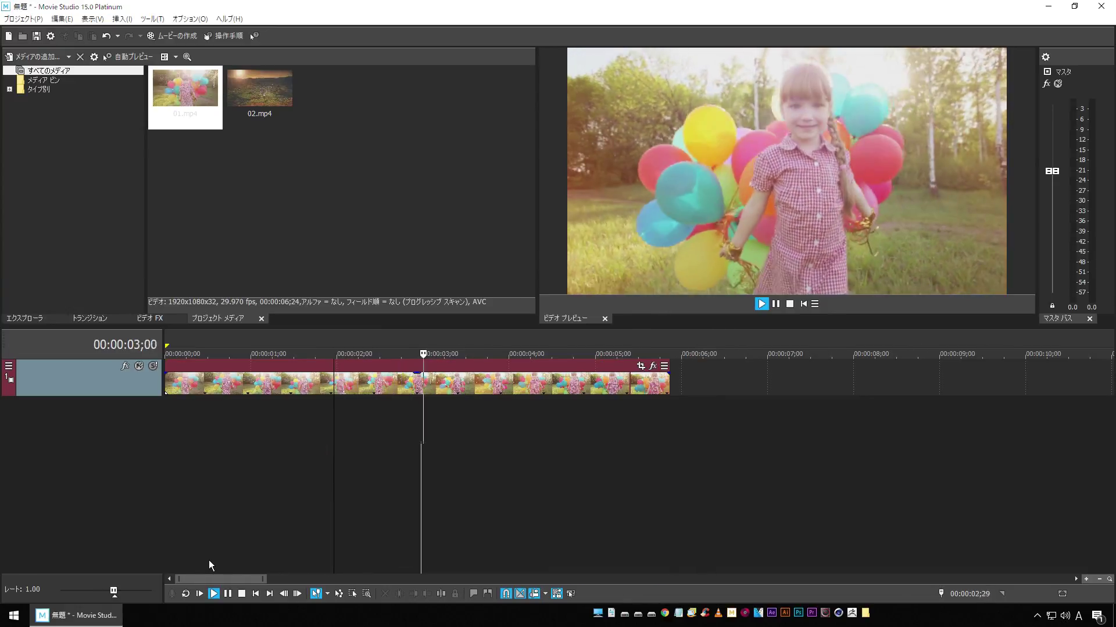
key("space")
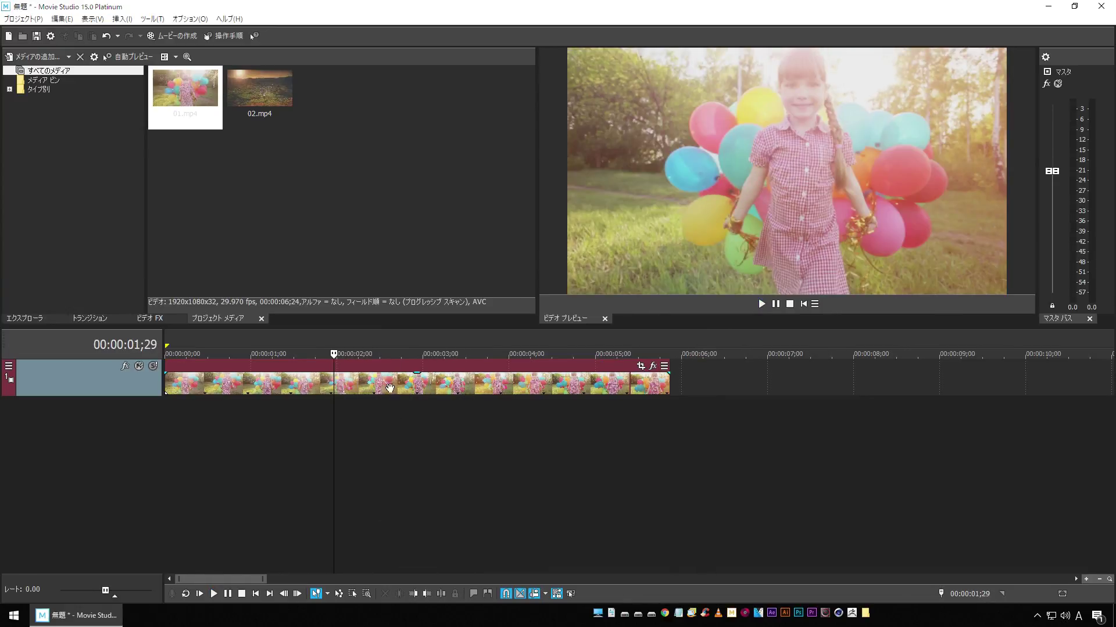
Step: Split the extended event at about 00:00:02;24 and at 00:00:04;13
left_click(406, 436)
key("s")
left_click(546, 383)
key("s")
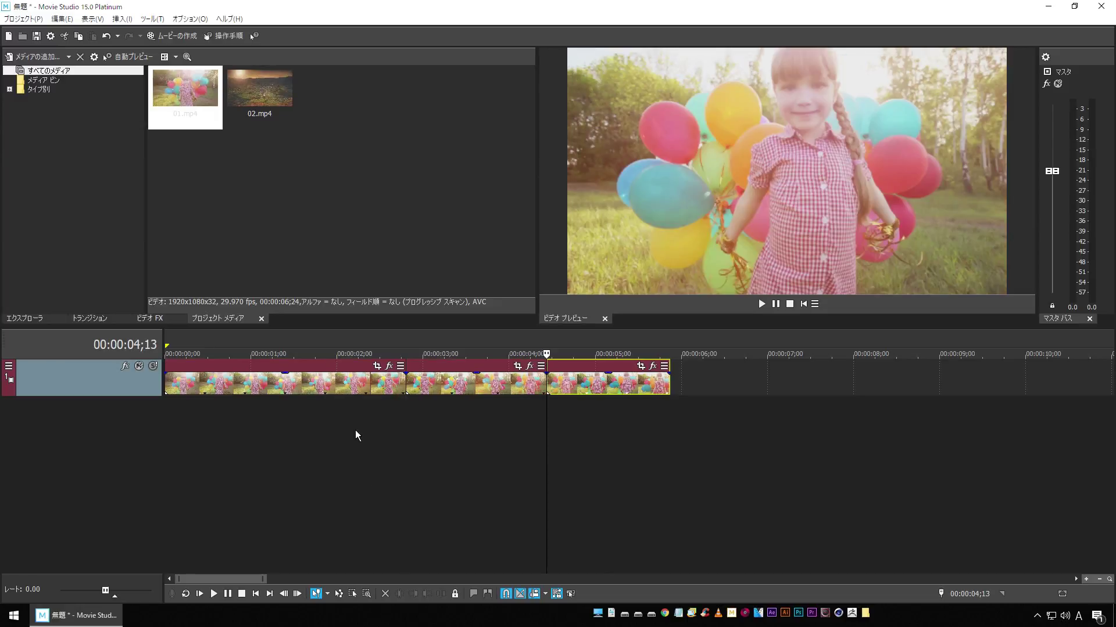
Step: Merge the first two of the three events with Event Heal and play back across their former cut
left_click(346, 388)
left_click(59, 18)
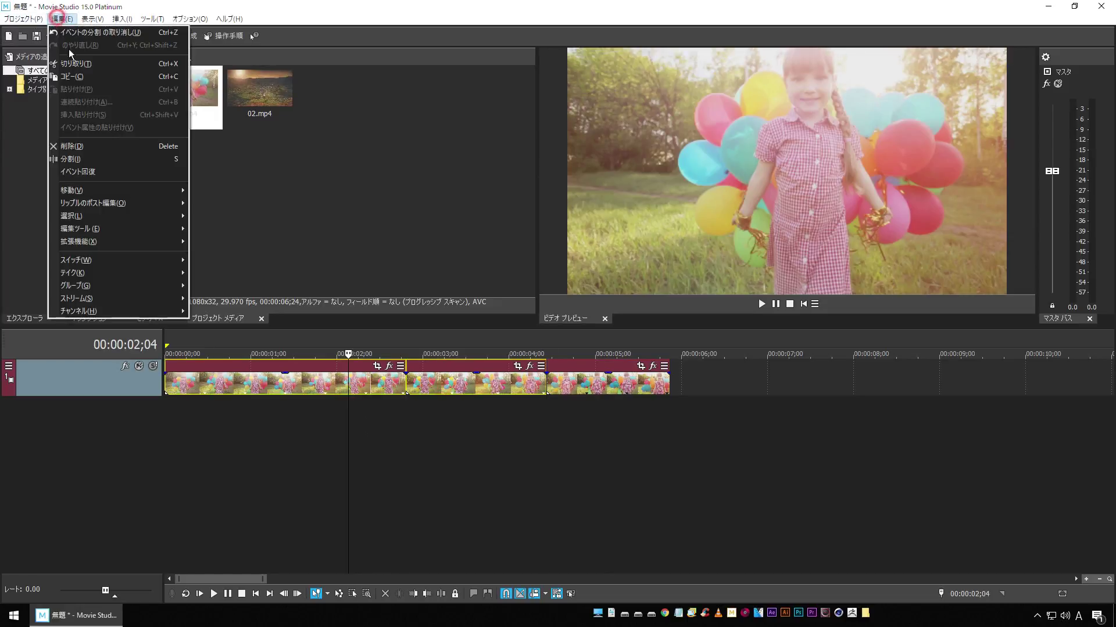
left_click(119, 171)
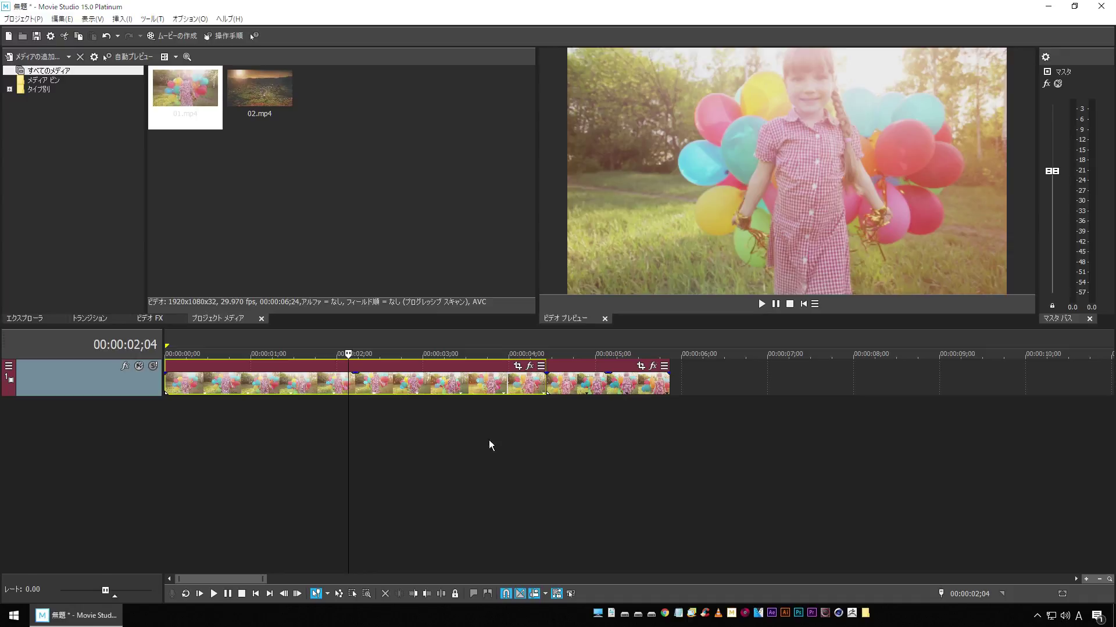
left_click(399, 456)
left_click(317, 449)
key("space")
Step: Merge the two remaining events with Event Heal and play back the result from 00:00:01;26
left_click(475, 383)
left_click(62, 18)
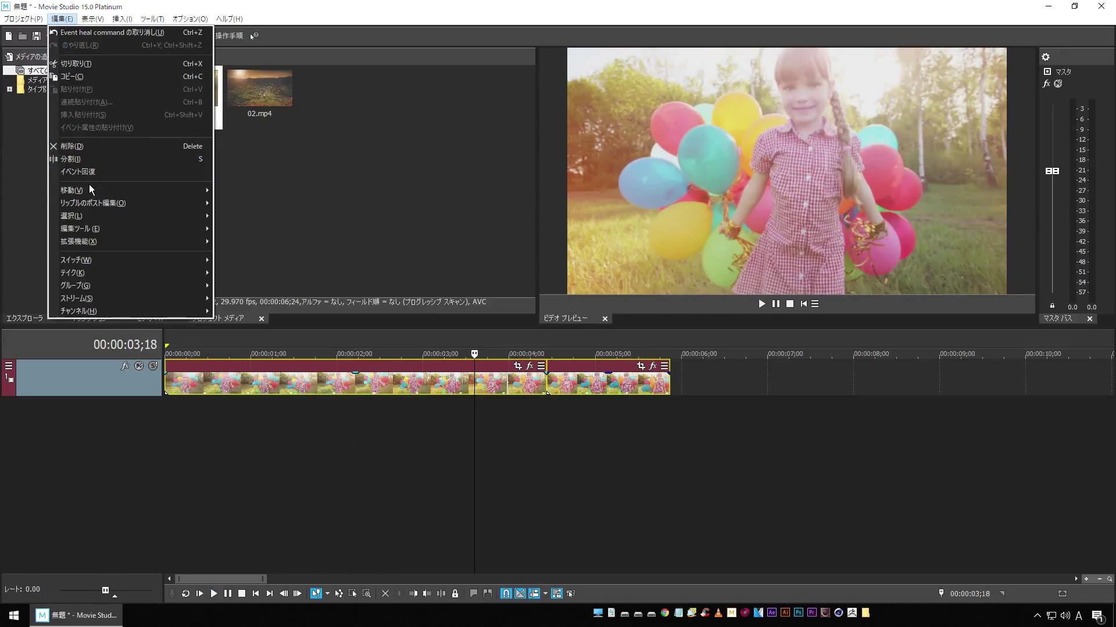
left_click(113, 170)
left_click(325, 451)
key("space")
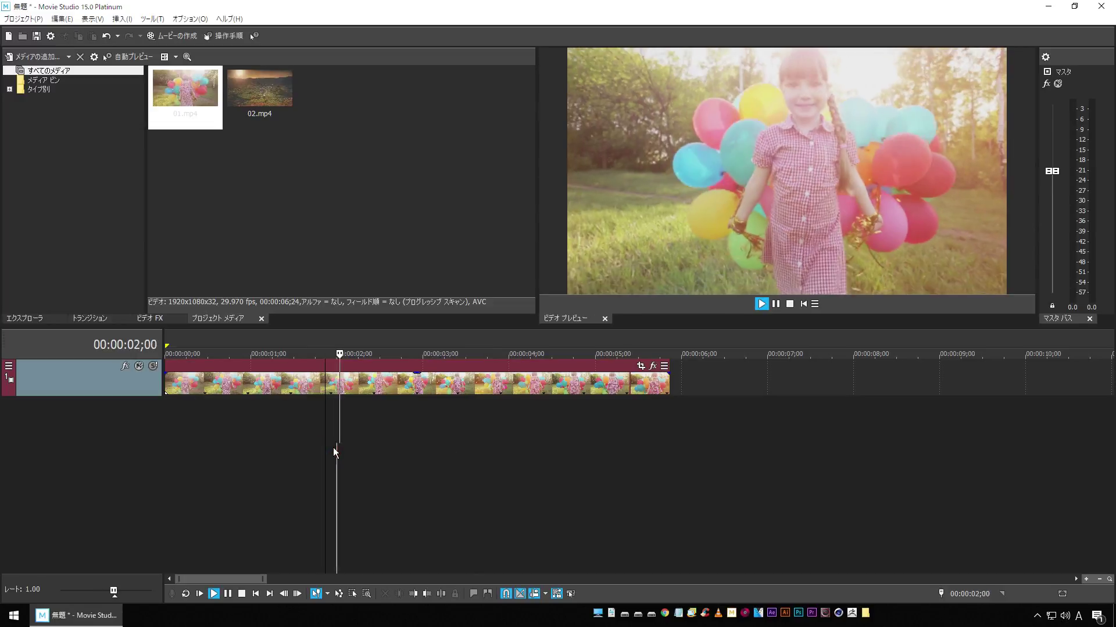
key("space")
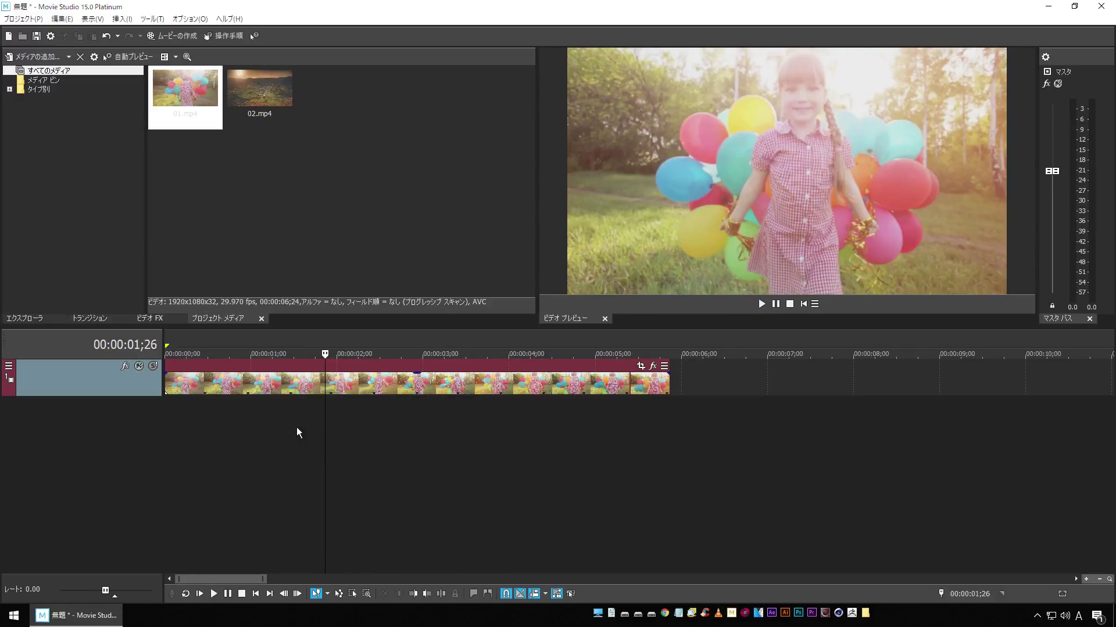
Step: Split the merged event at about 00:00:01;08 and about 00:00:03;27
left_click(273, 442)
key("s")
left_click(500, 465)
key("s")
Step: Select all three events and apply Event Heal twice to merge them back into a single event
left_click(227, 405)
key("ctrl+a")
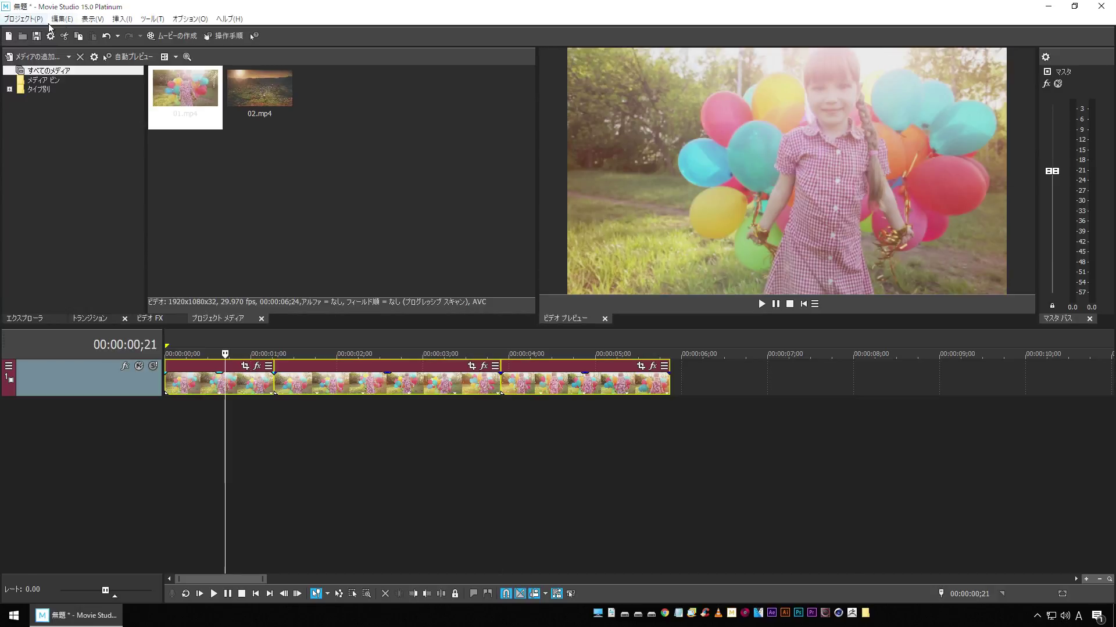
left_click(62, 19)
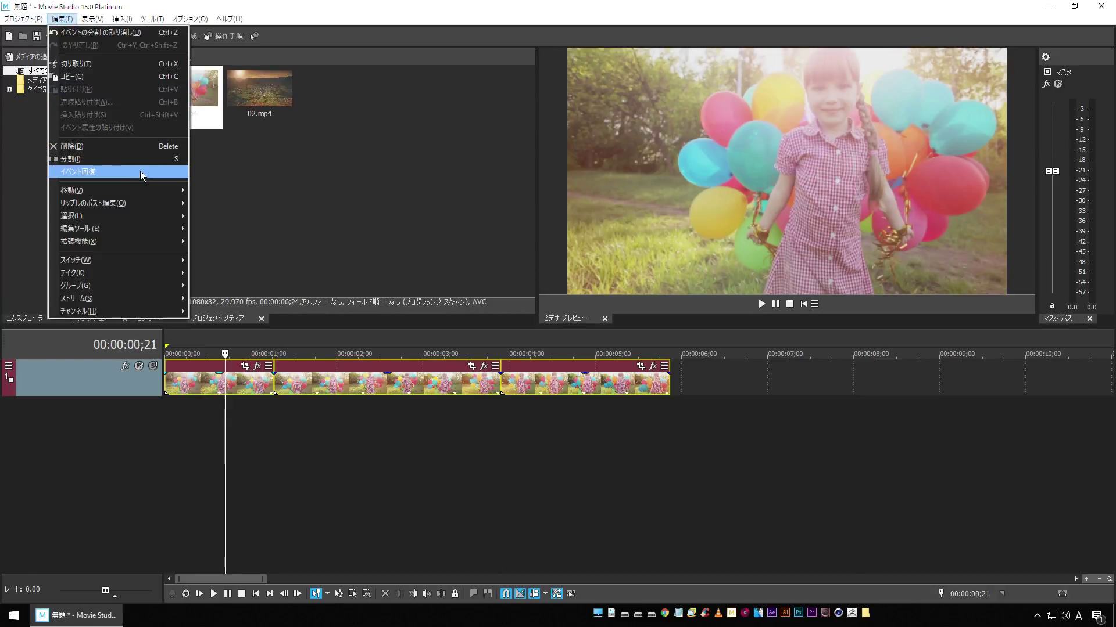
left_click(140, 171)
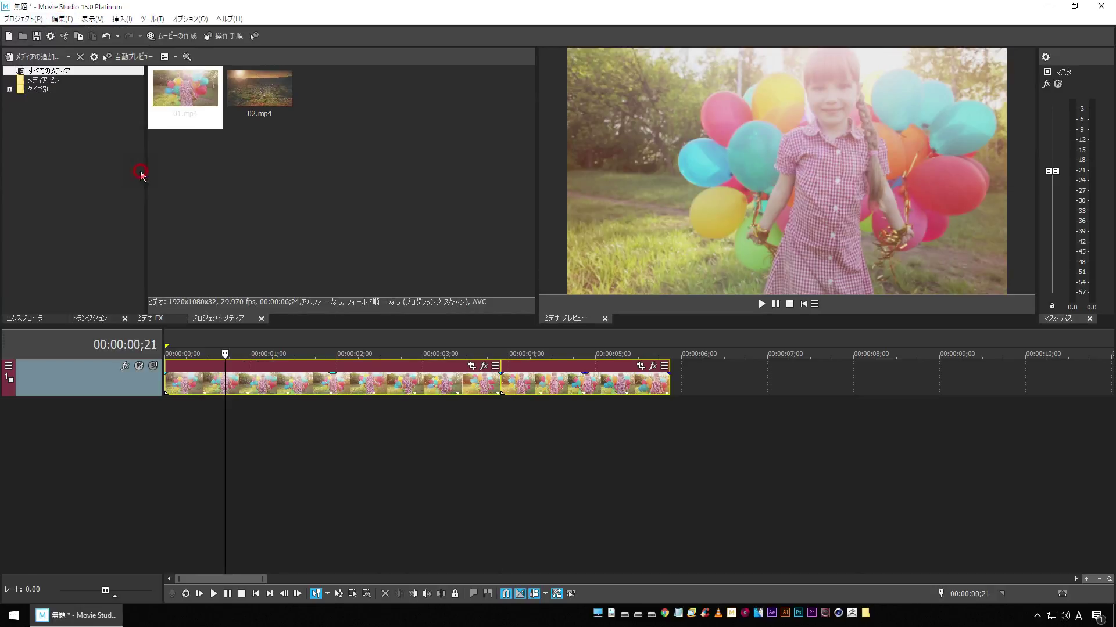
left_click(62, 19)
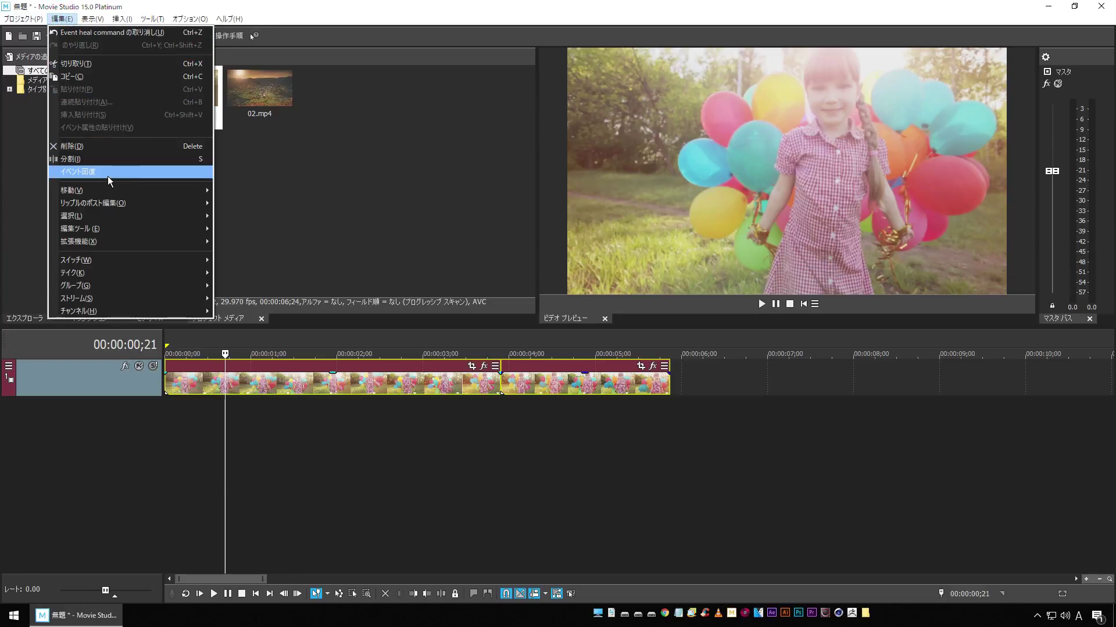
left_click(107, 176)
left_click(68, 19)
left_click(73, 16)
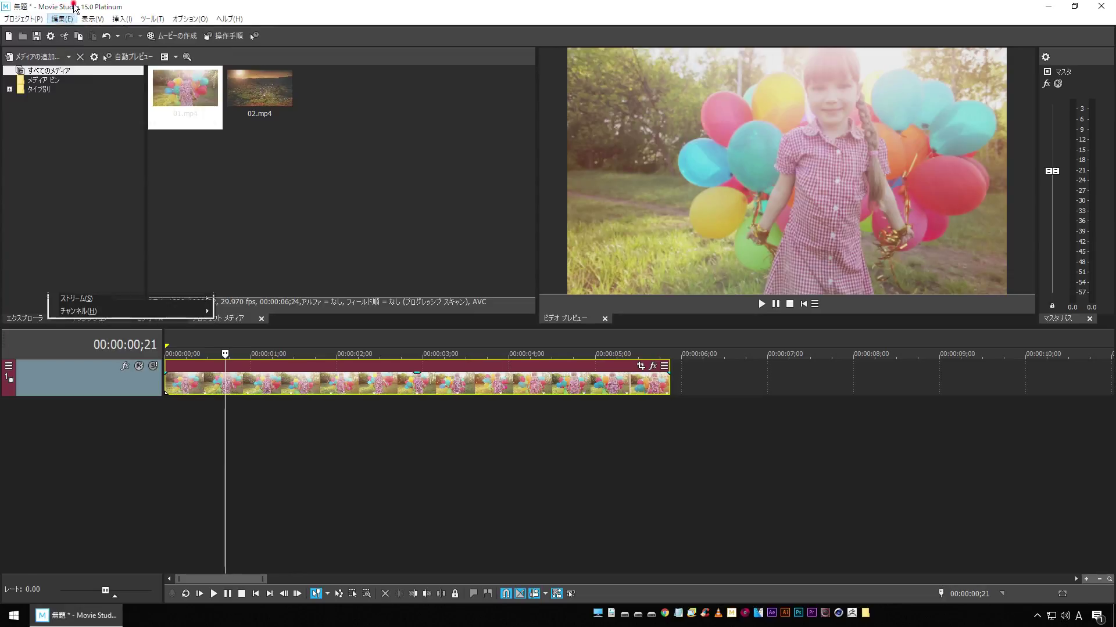
Step: Play back the single merged event from 00:00:01;00 through both former cuts and stop
left_click(258, 433)
key("space")
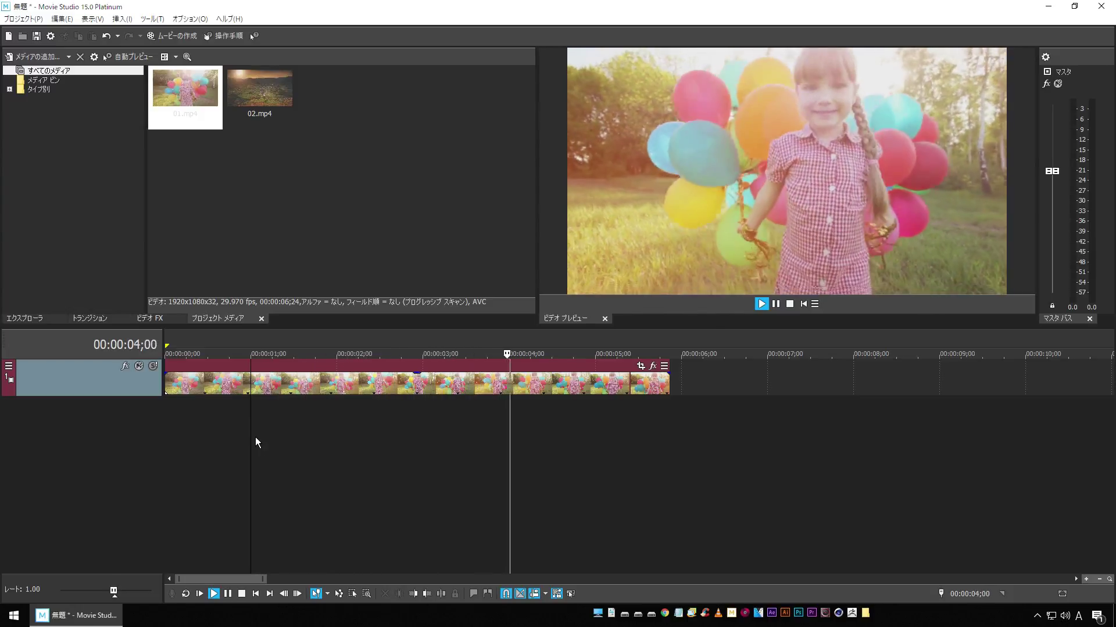
key("space")
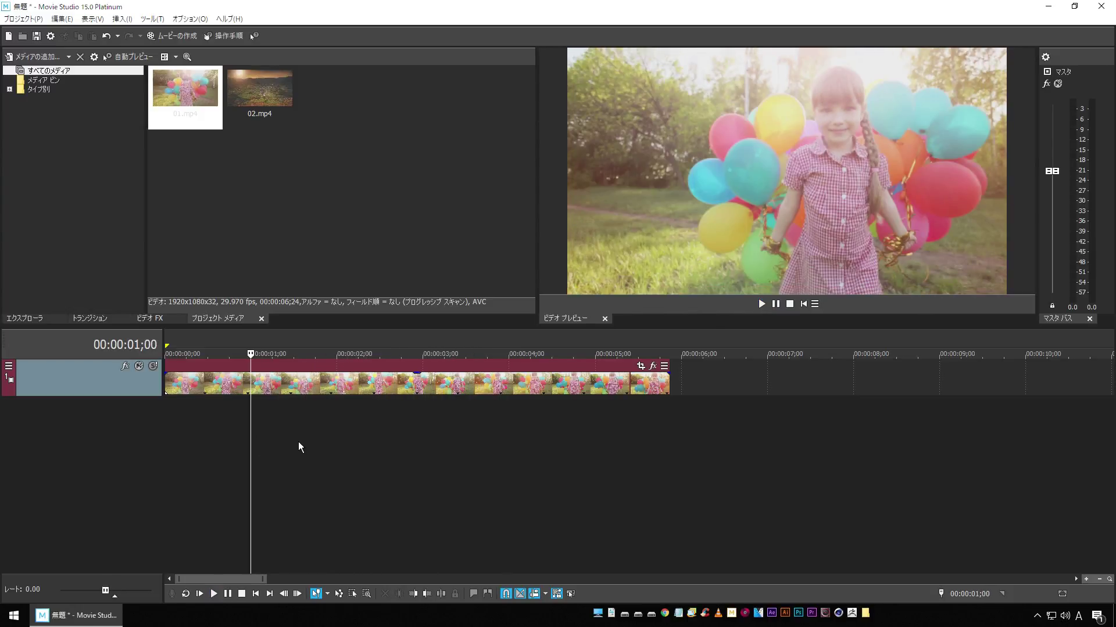